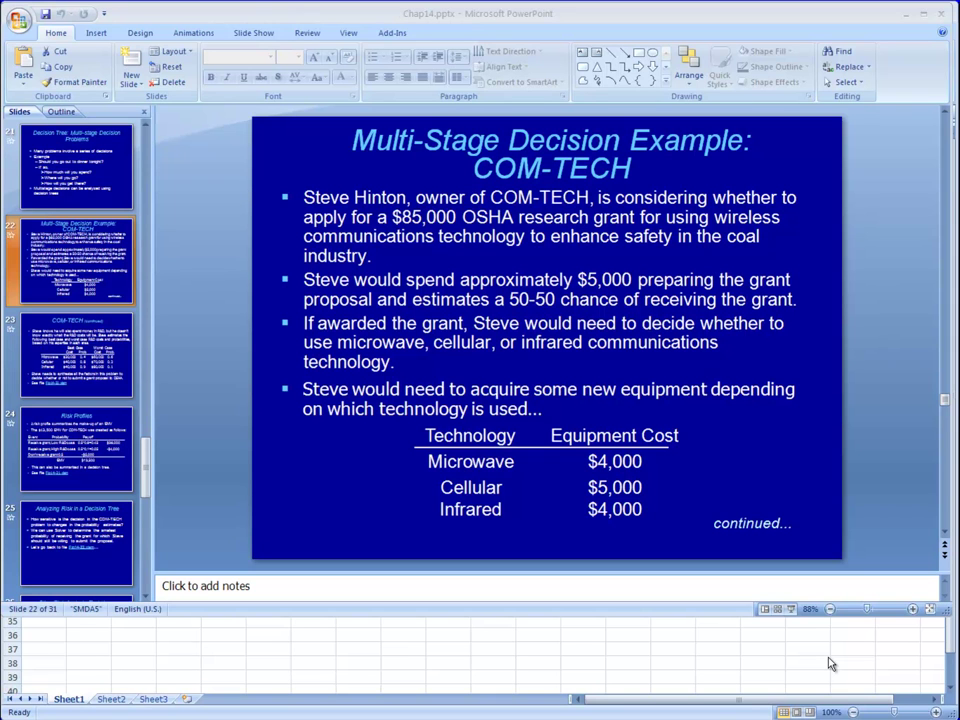
# View the continued COM-TECH slide, then switch to Excel and load the treeplan.xla add-in from the MGMT3100 folder with macros enabled
pyautogui.click(78, 368)
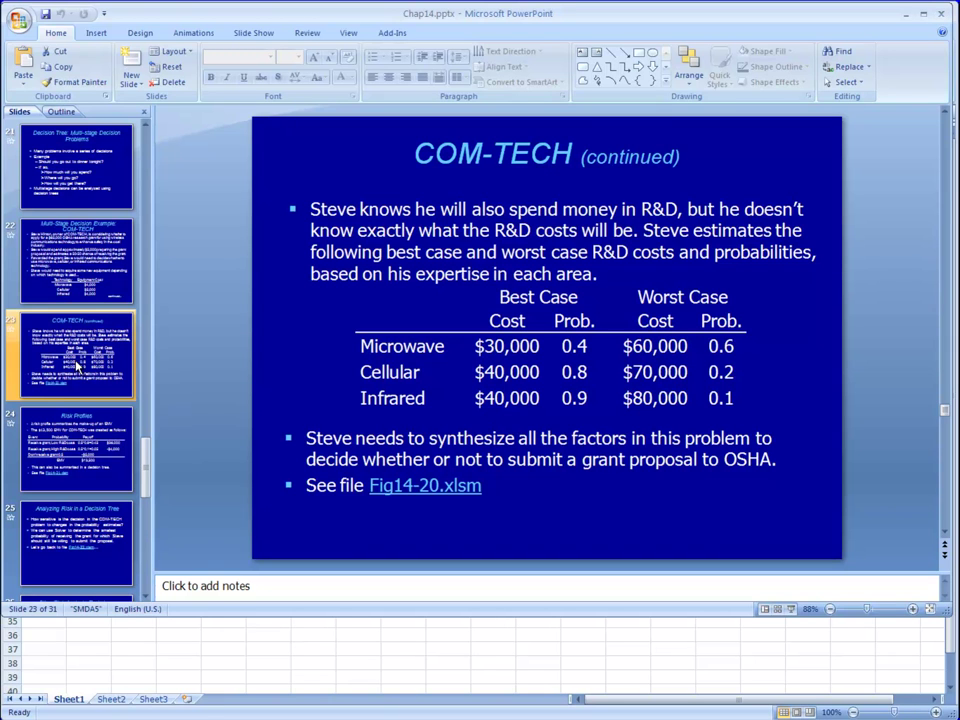
pyautogui.click(287, 688)
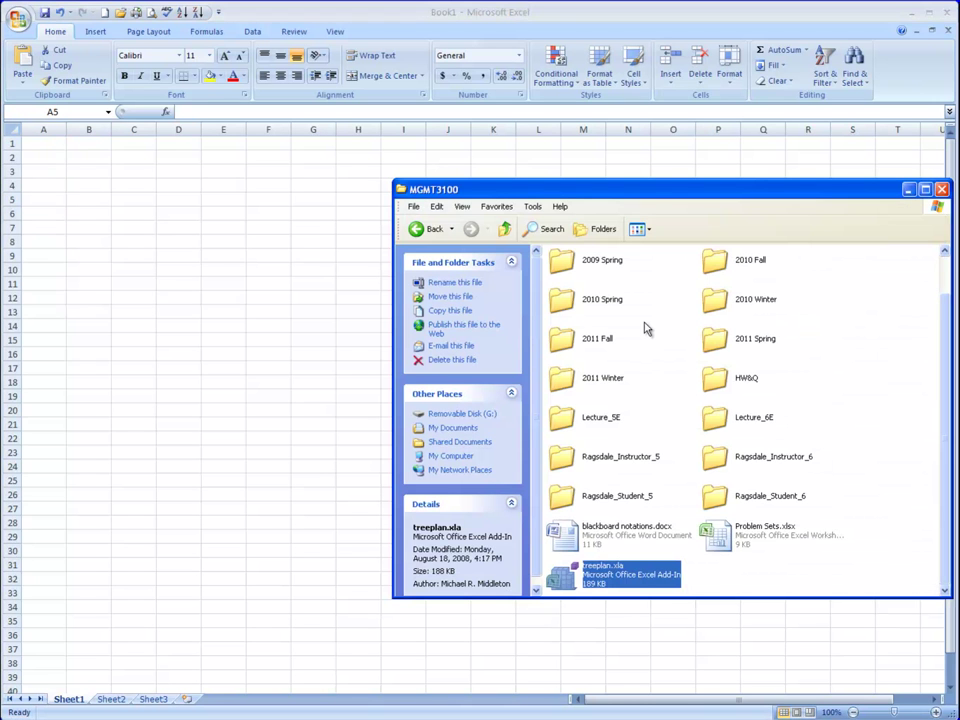
pyautogui.moveTo(647, 197); pyautogui.dragTo(644, 171)
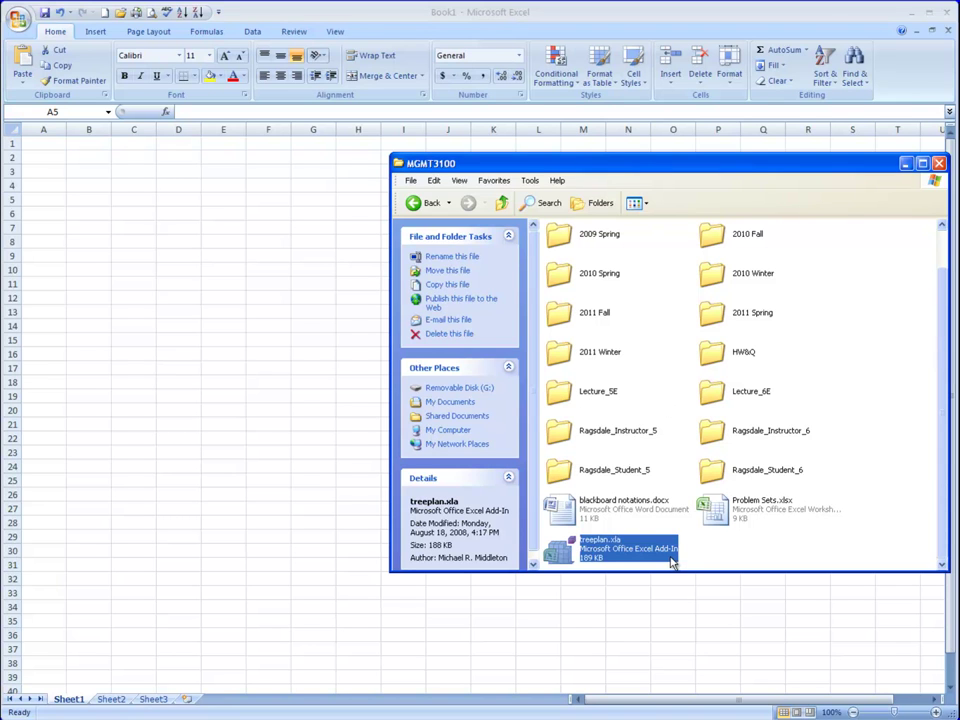
pyautogui.doubleClick(593, 558)
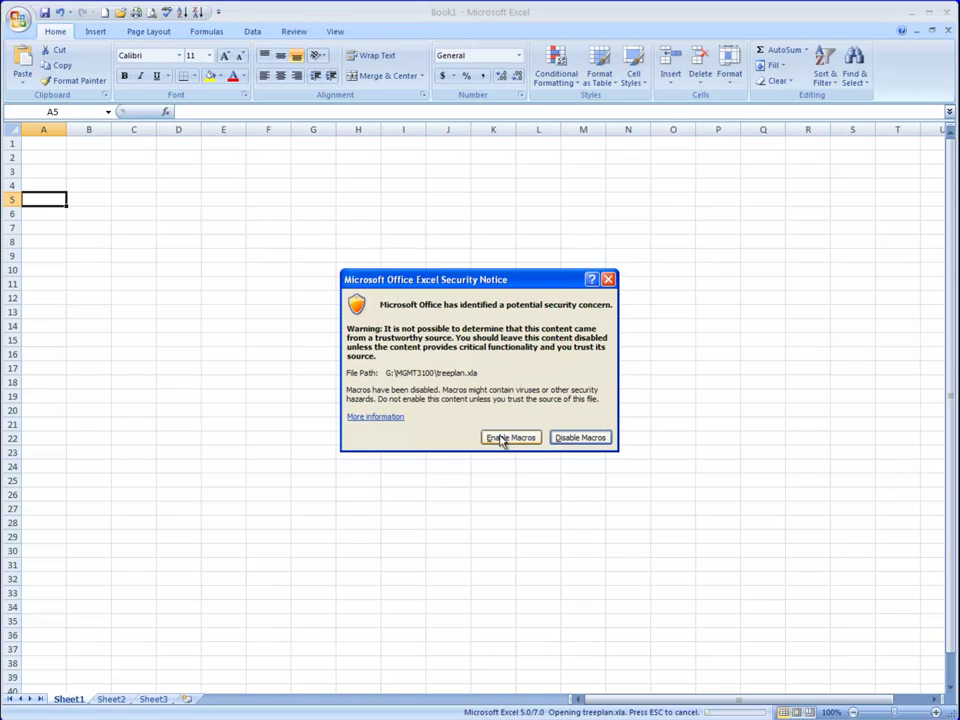
pyautogui.click(502, 439)
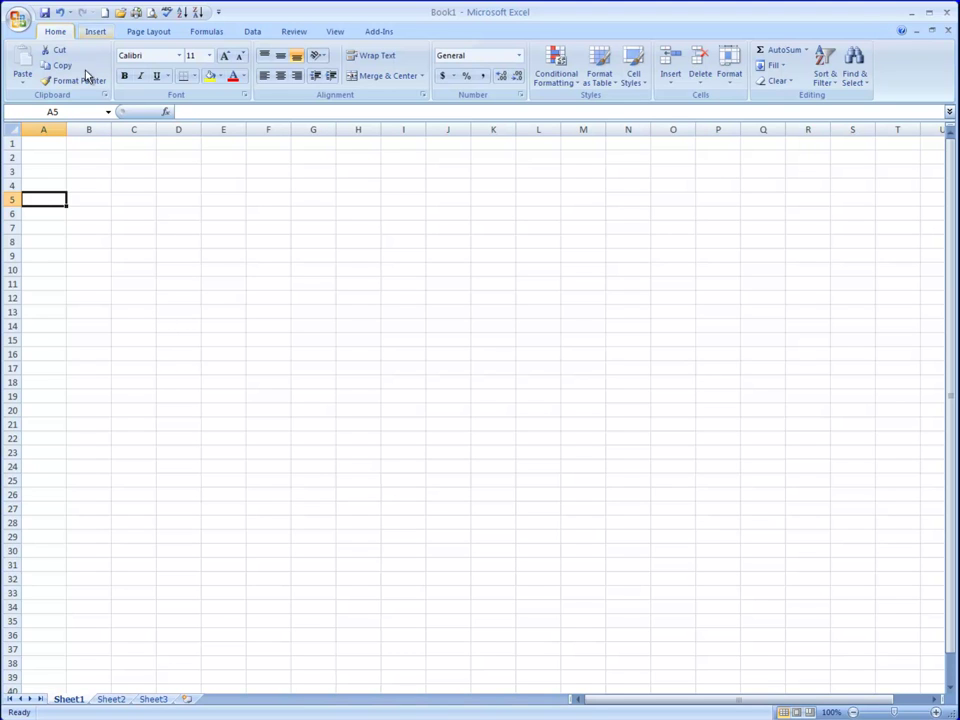
# Create a new TreePlan decision tree starting at cell C5 of Sheet1
pyautogui.click(122, 205)
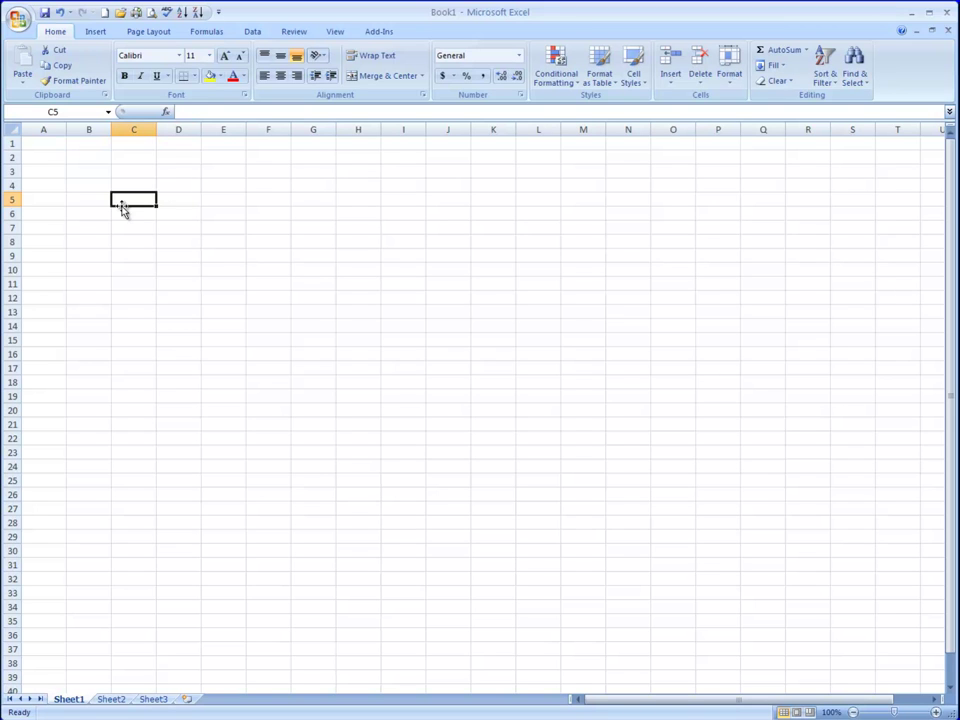
pyautogui.hotkey('ctrl', 'shift', 't')
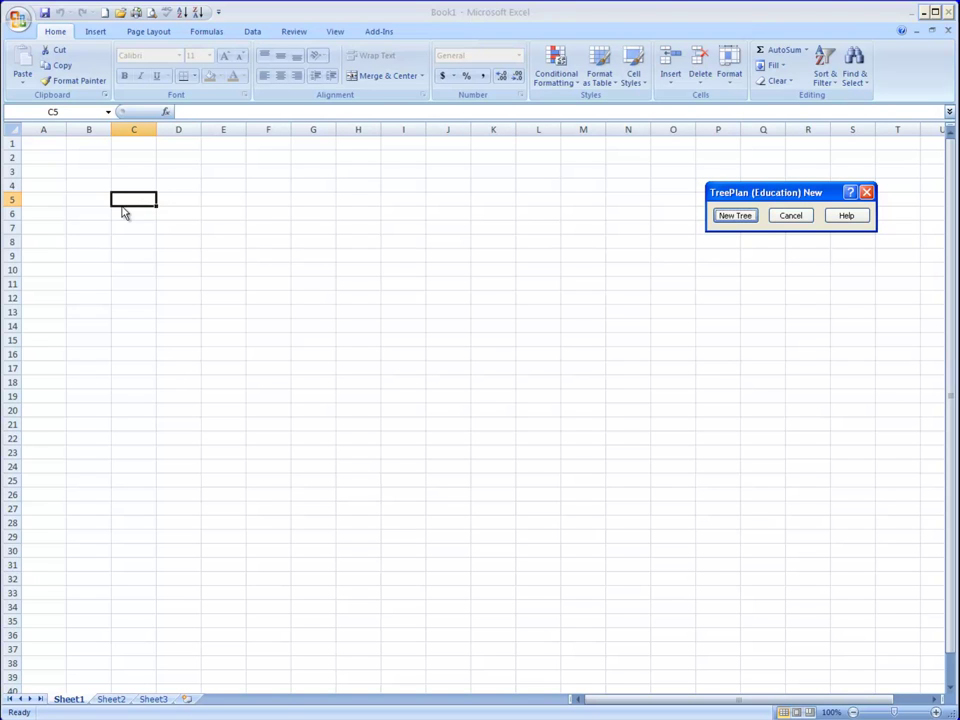
pyautogui.click(731, 218)
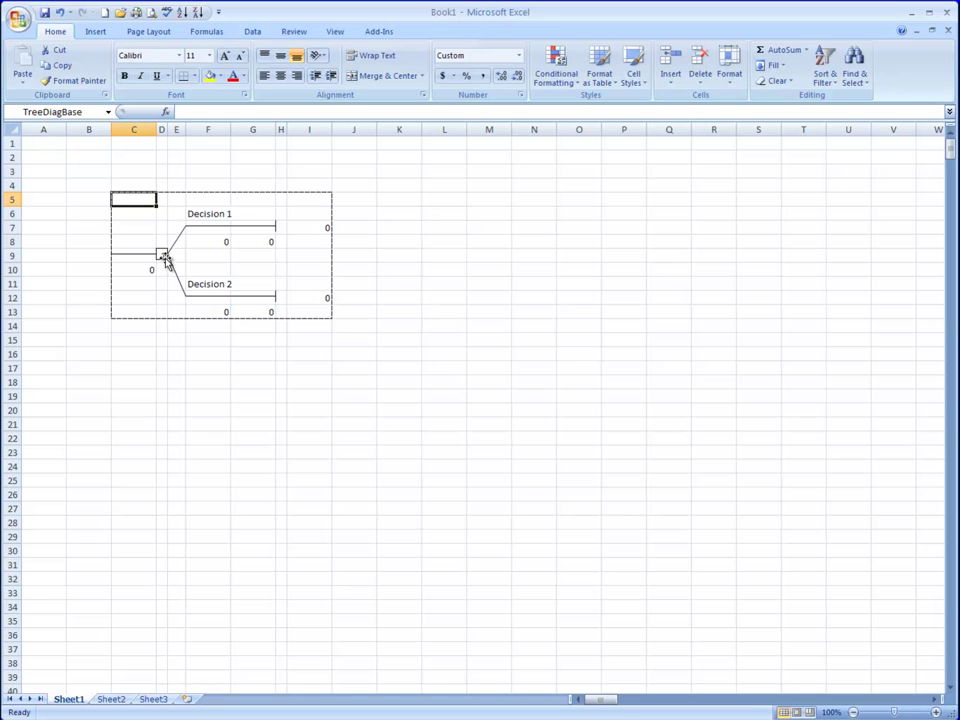
# Label the first decision branch "apply for grant" in F6 and set its cash flow in F8 to -5000
pyautogui.click(221, 215)
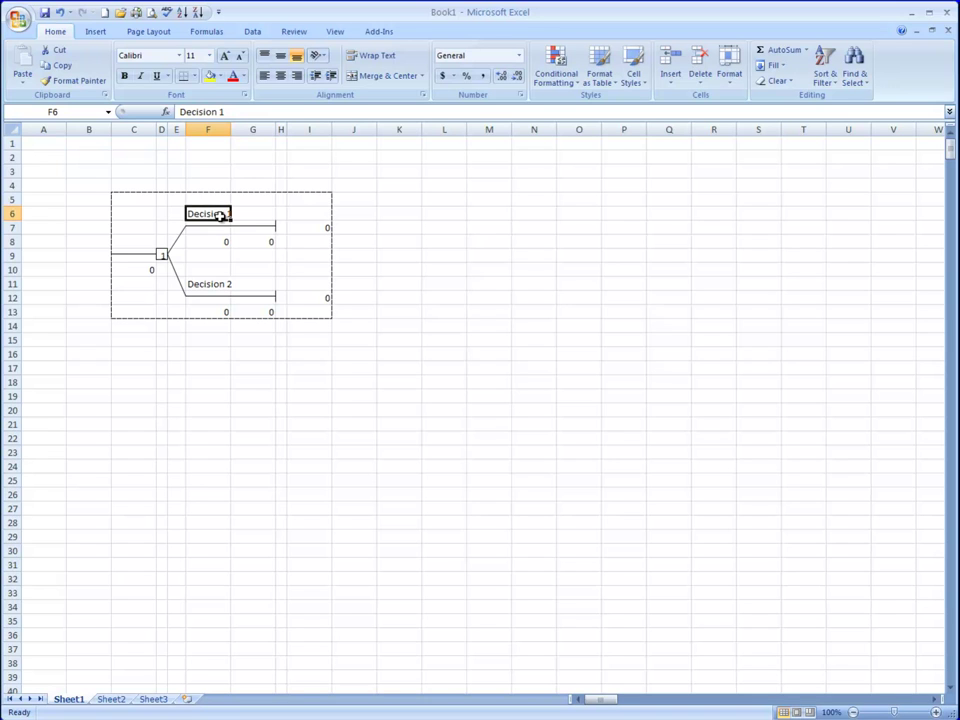
pyautogui.write('a')
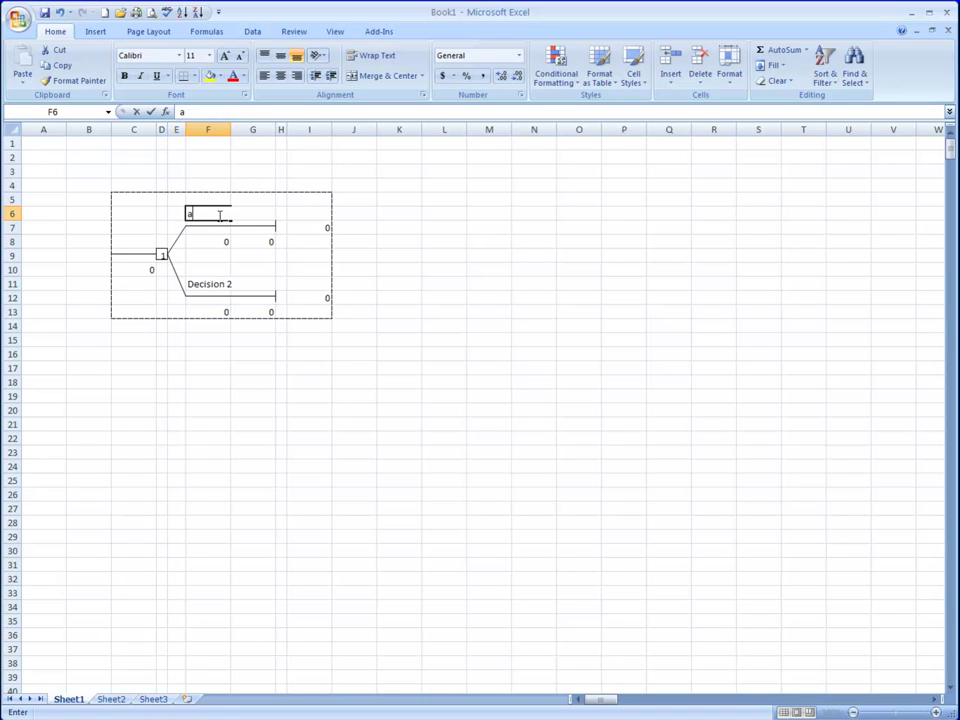
pyautogui.write('pply for grant')
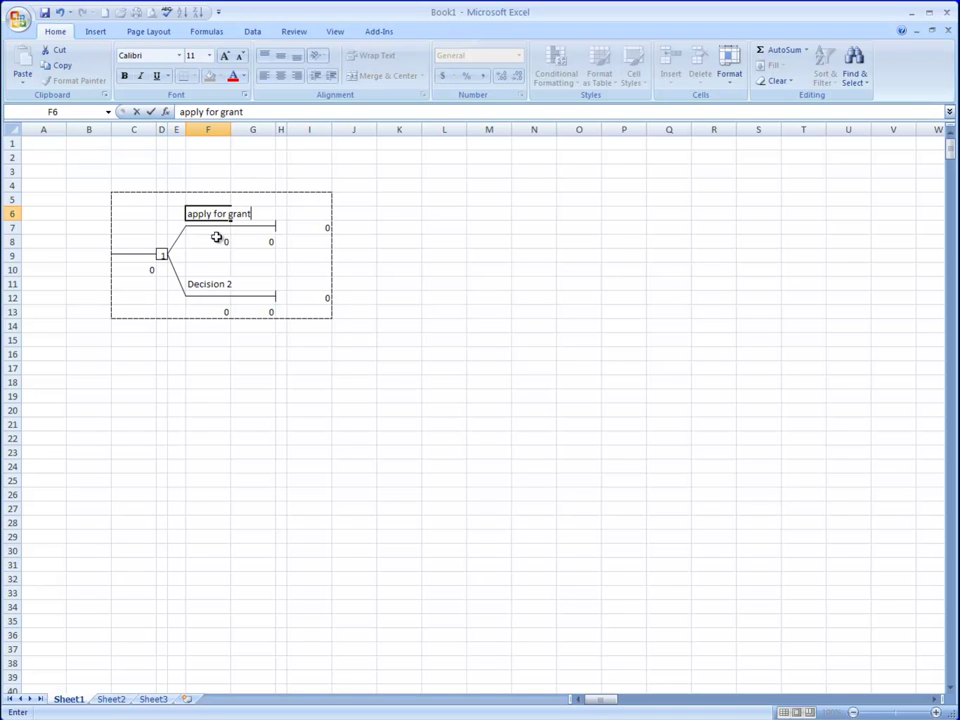
pyautogui.click(213, 242)
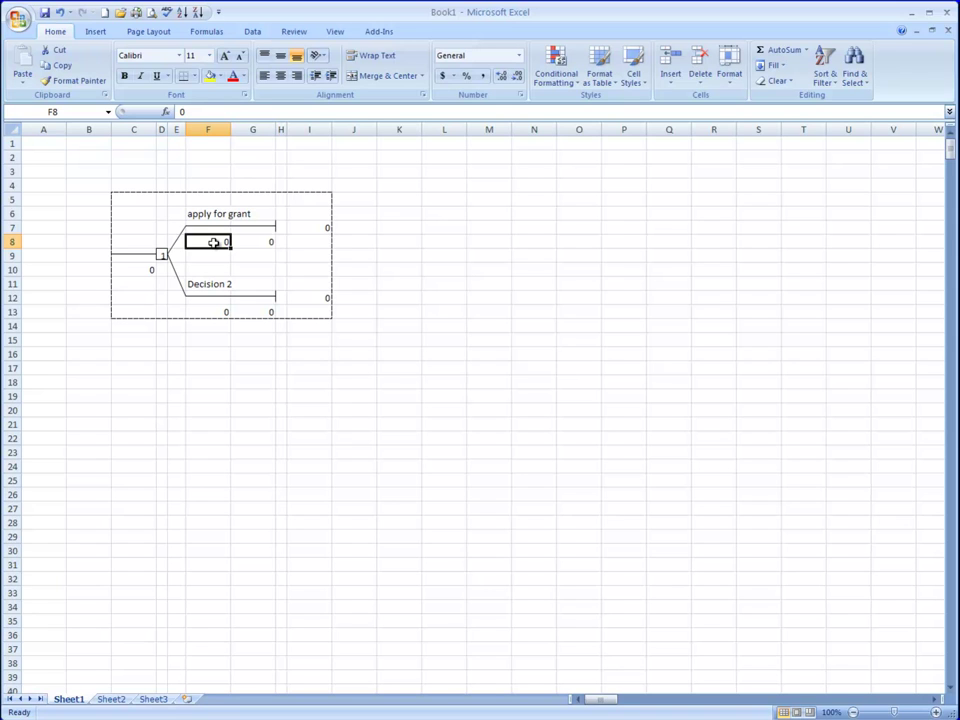
pyautogui.write('-5000')
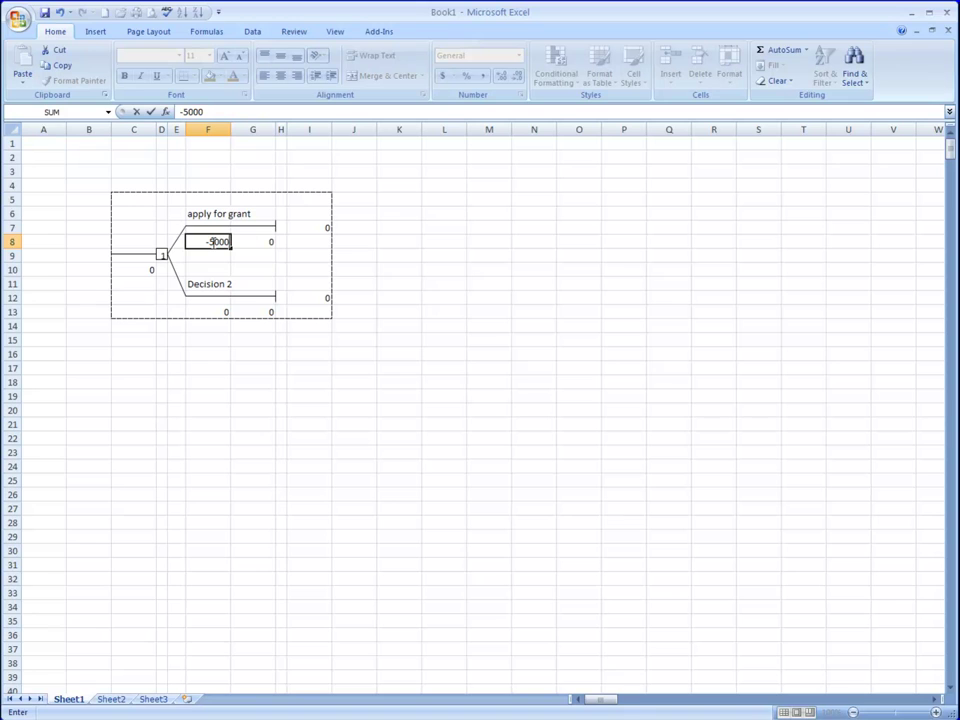
pyautogui.press('Return')
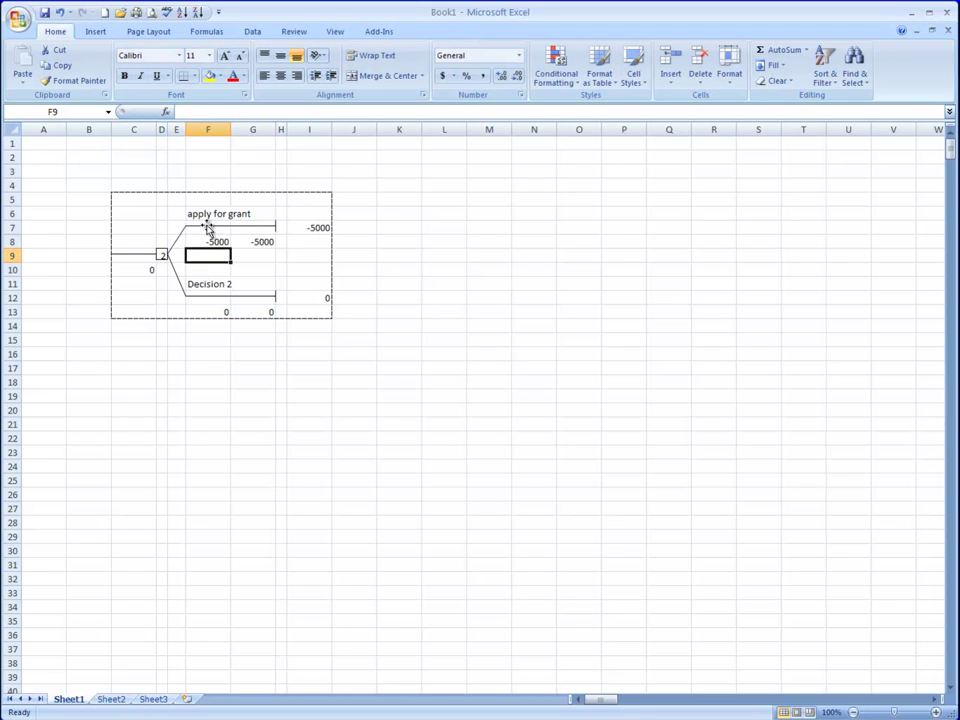
# Label the second decision branch "do not apply" in F11
pyautogui.click(212, 284)
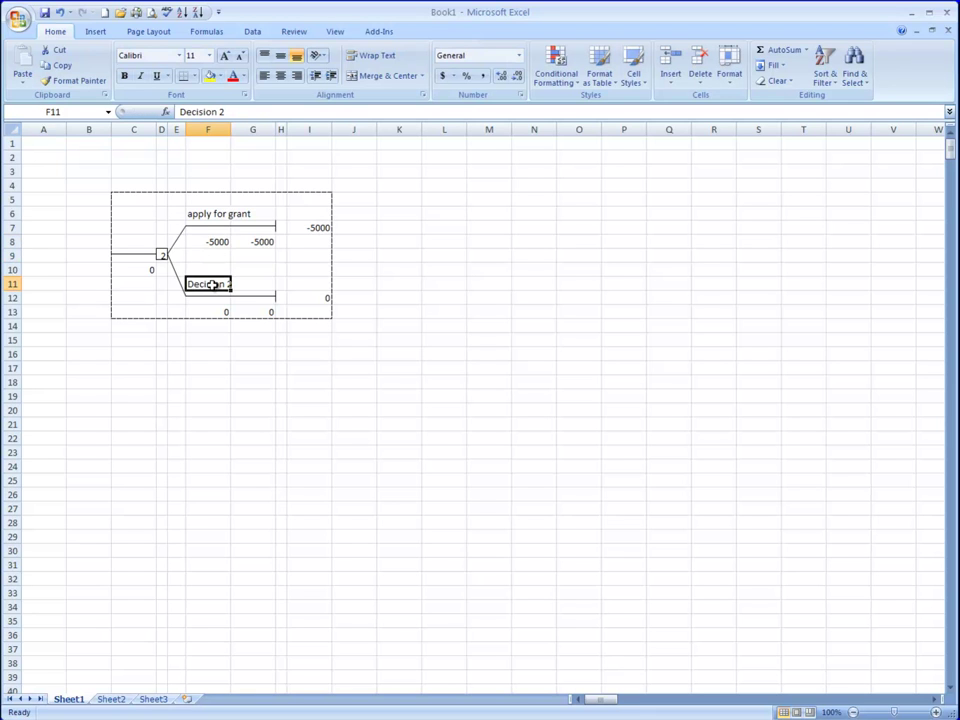
pyautogui.write('do not apply')
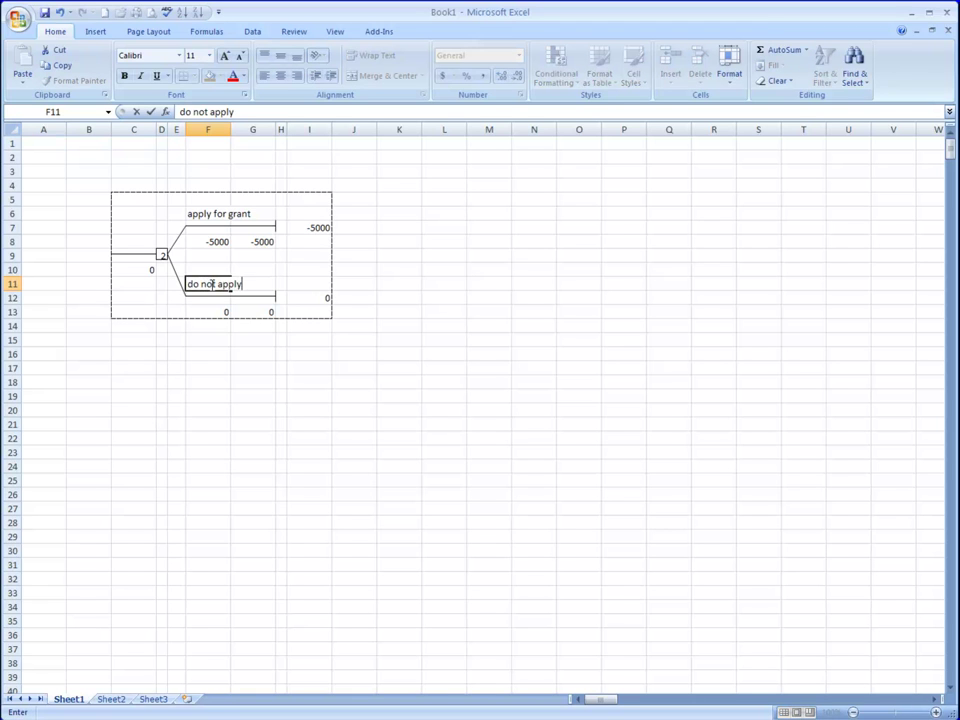
pyautogui.press('Return')
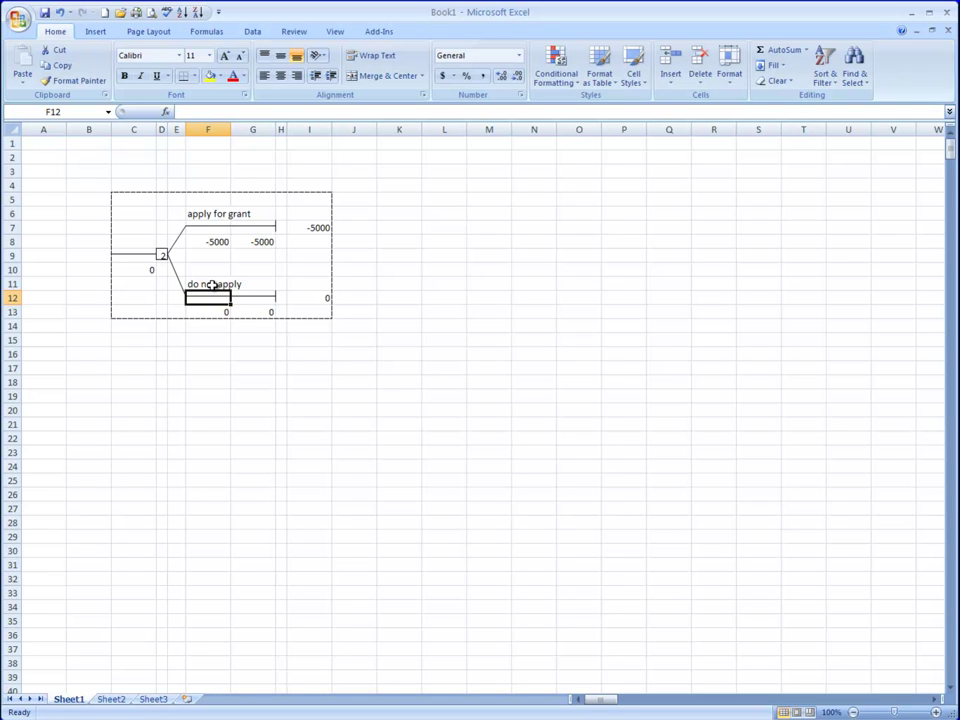
pyautogui.click(280, 298)
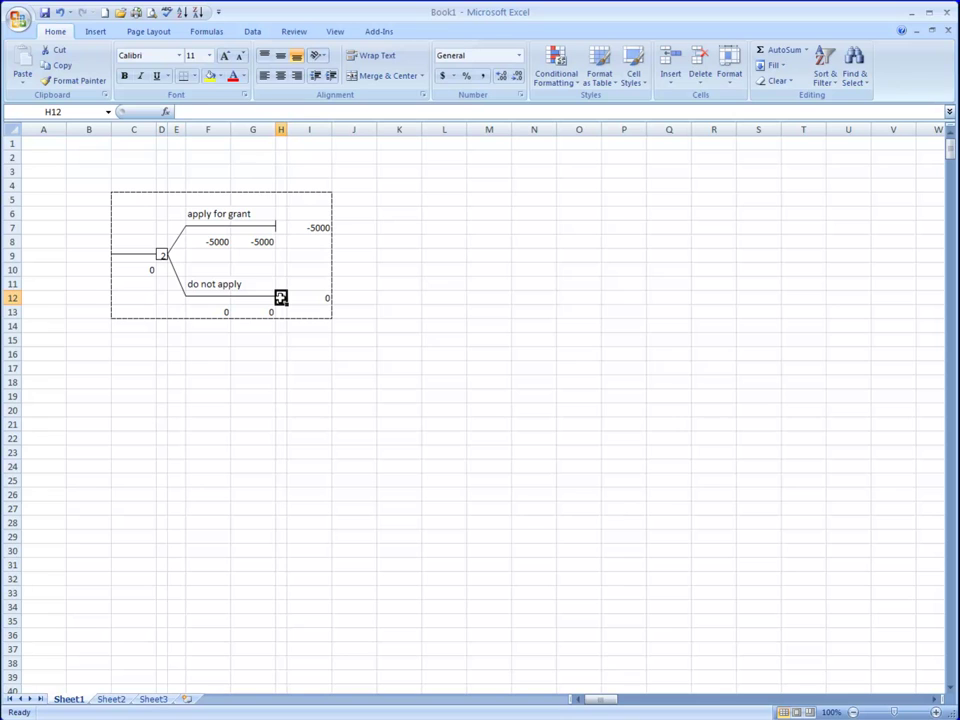
# Change the terminal node of the "apply for grant" branch at H7 to an event node with two branches
pyautogui.click(281, 227)
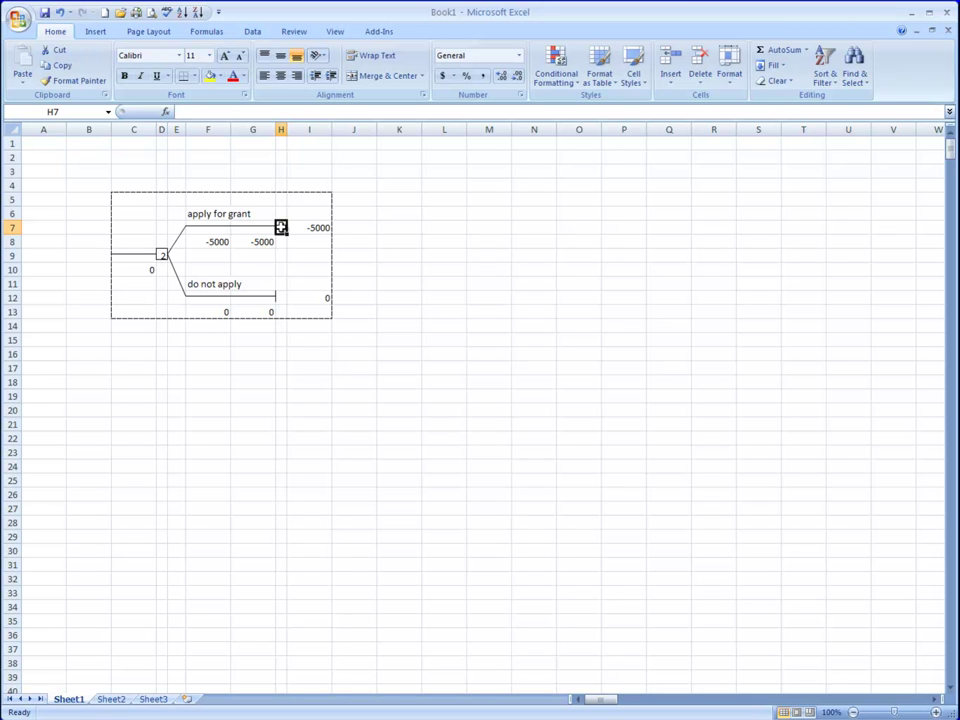
pyautogui.hotkey('ctrl', 'shift', 't')
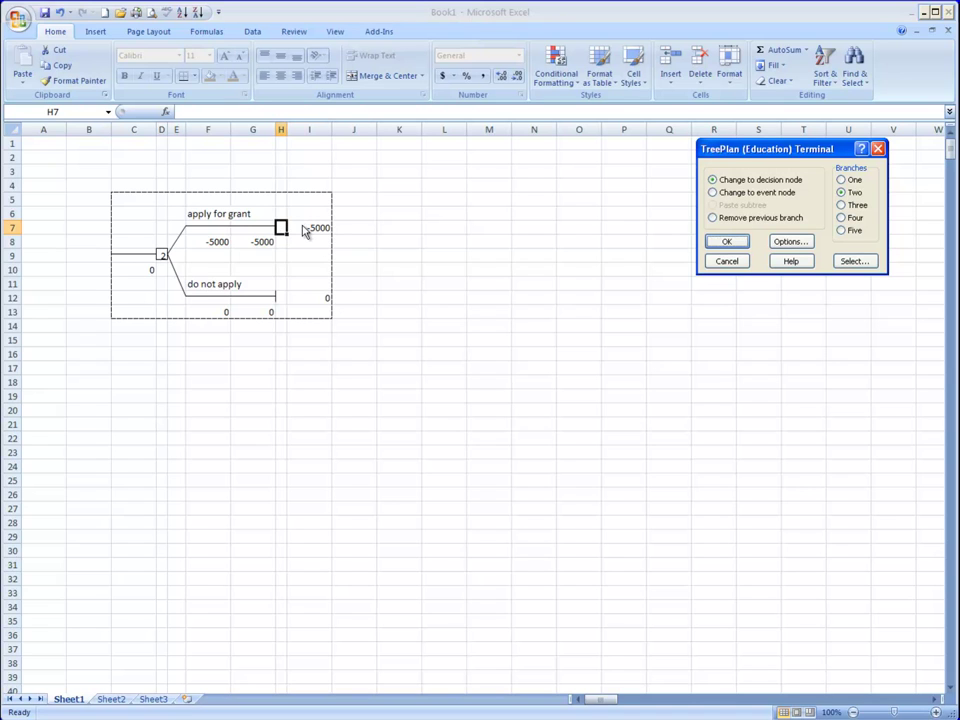
pyautogui.click(714, 193)
pyautogui.click(843, 193)
pyautogui.click(727, 243)
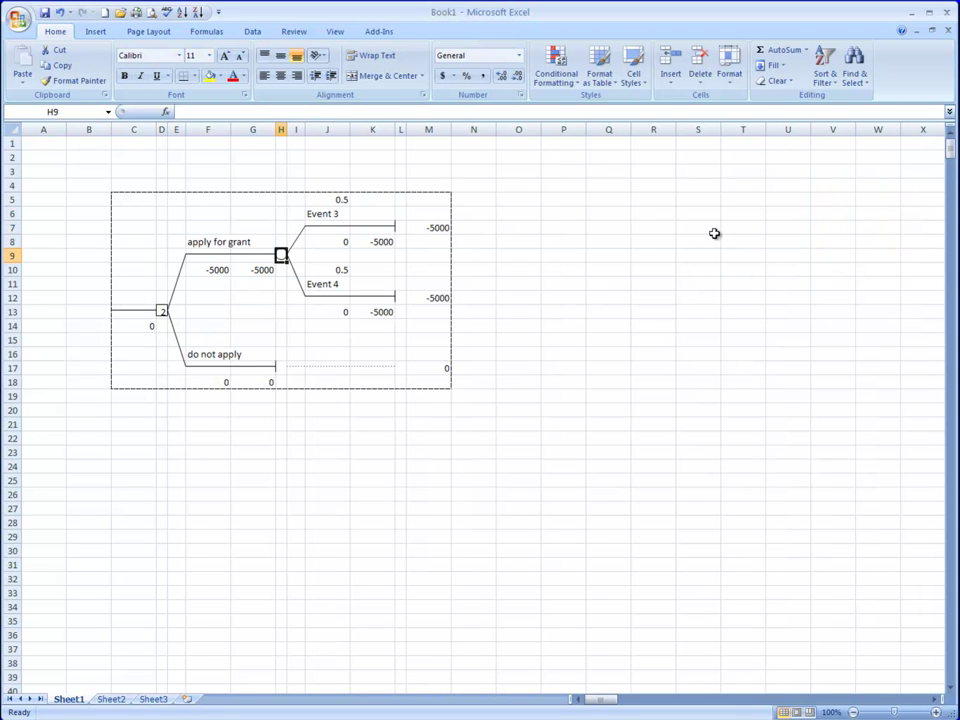
# Label the two event branches "winning the grant" in J6 and "do not win" in J11
pyautogui.click(322, 213)
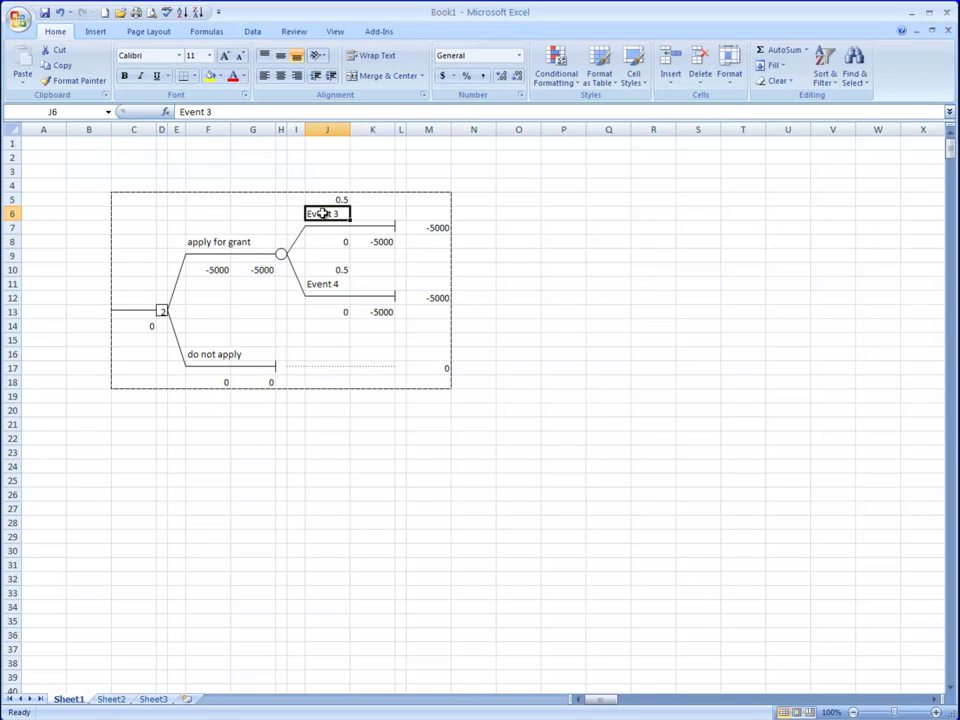
pyautogui.write('win')
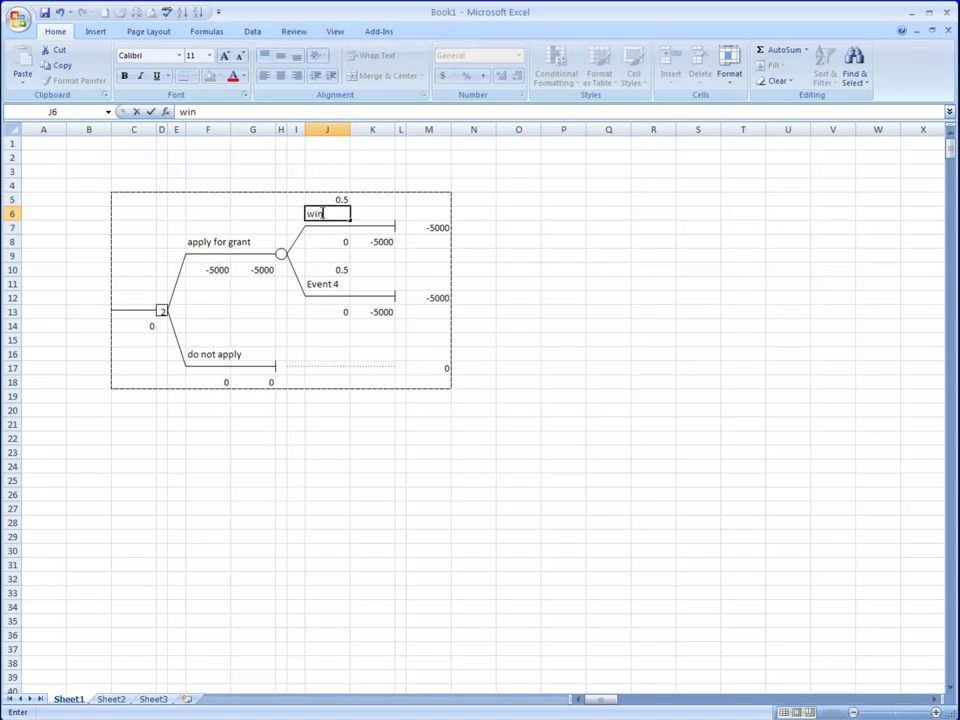
pyautogui.write('ning the grant')
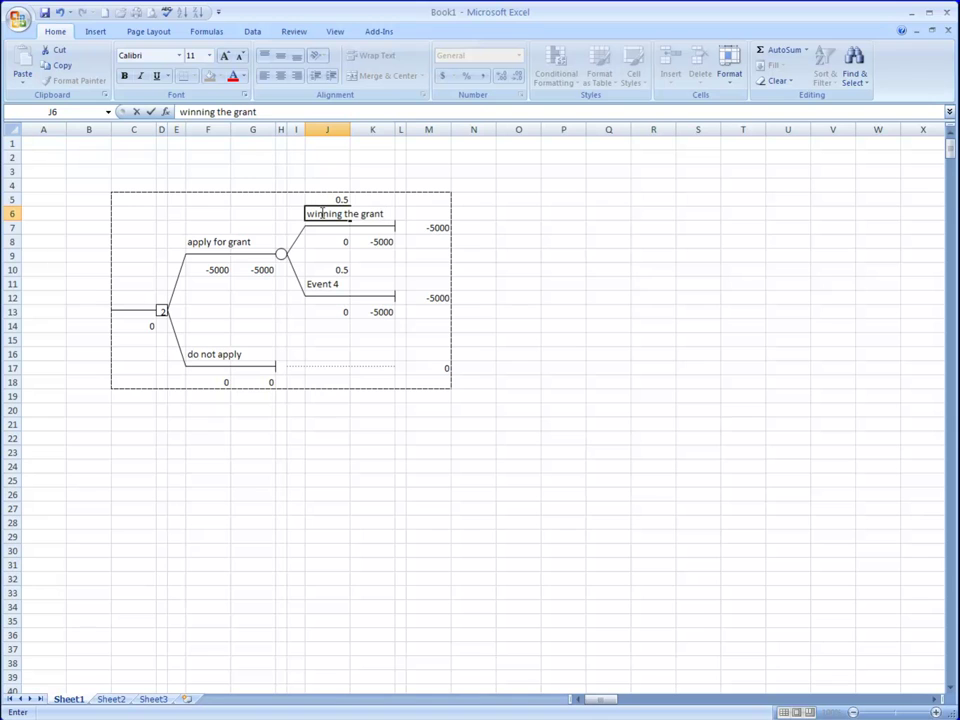
pyautogui.press('Return')
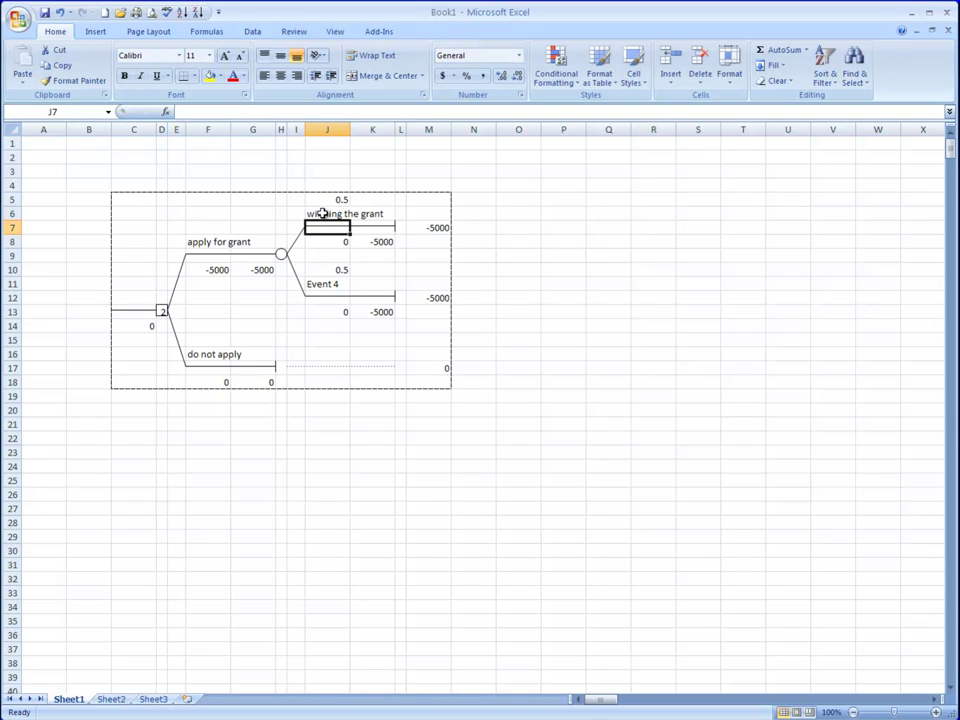
pyautogui.click(316, 286)
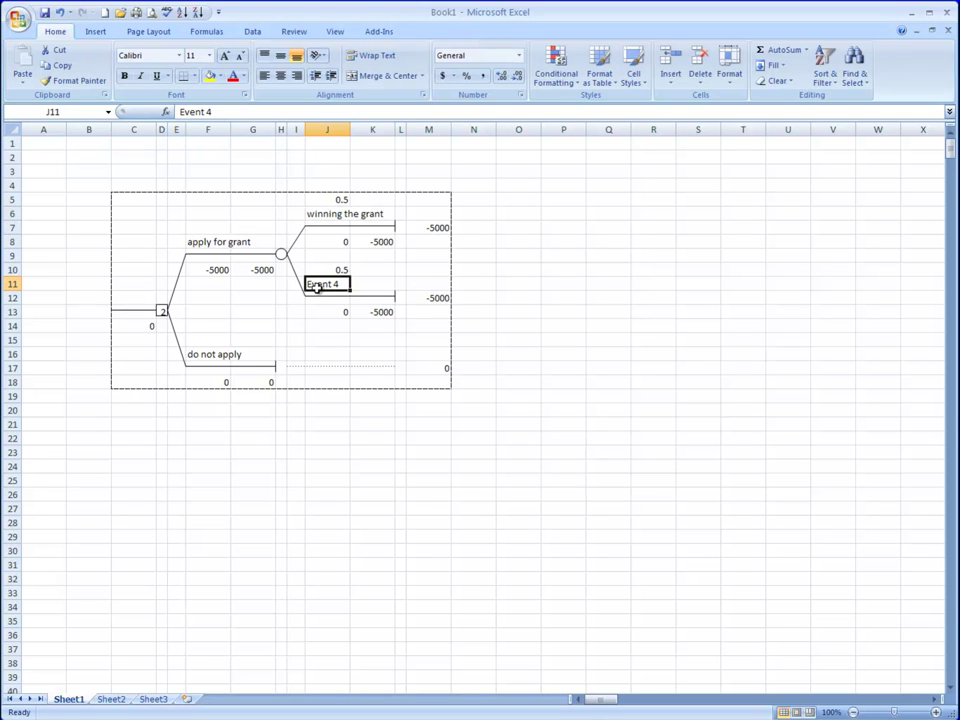
pyautogui.write('do not win')
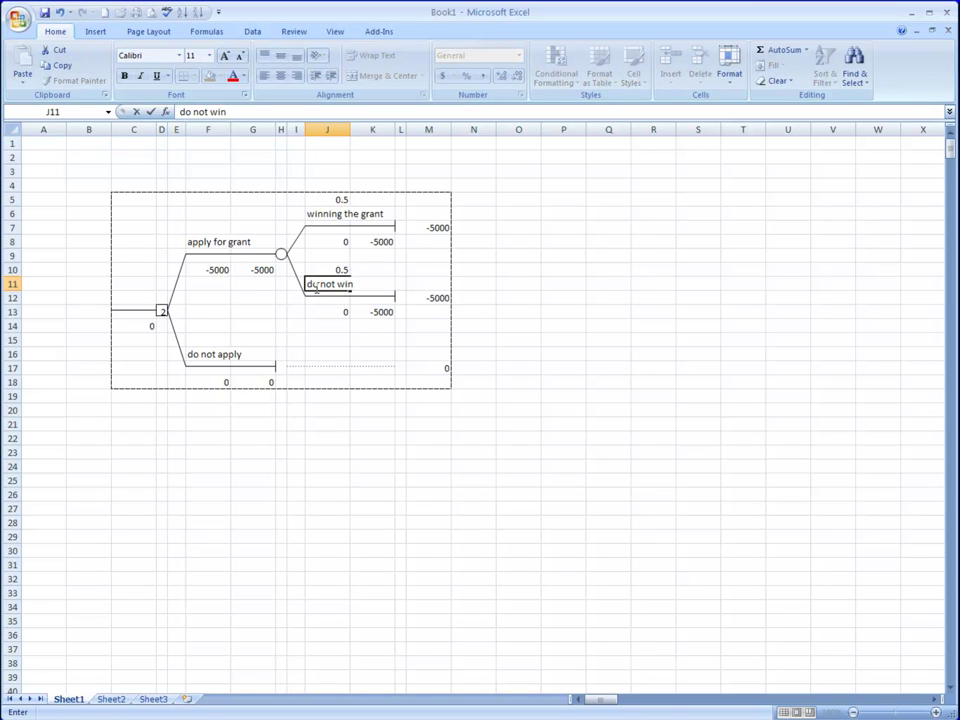
pyautogui.press('Return')
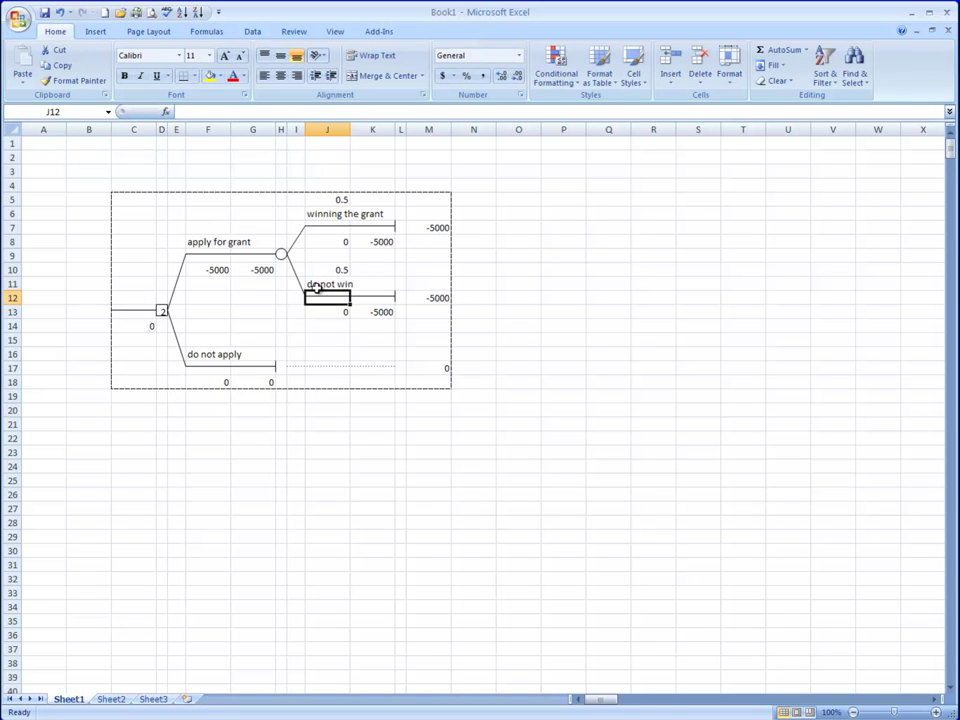
# Set the cash flow of the "winning the grant" branch in J8 to 85,000
pyautogui.click(325, 200)
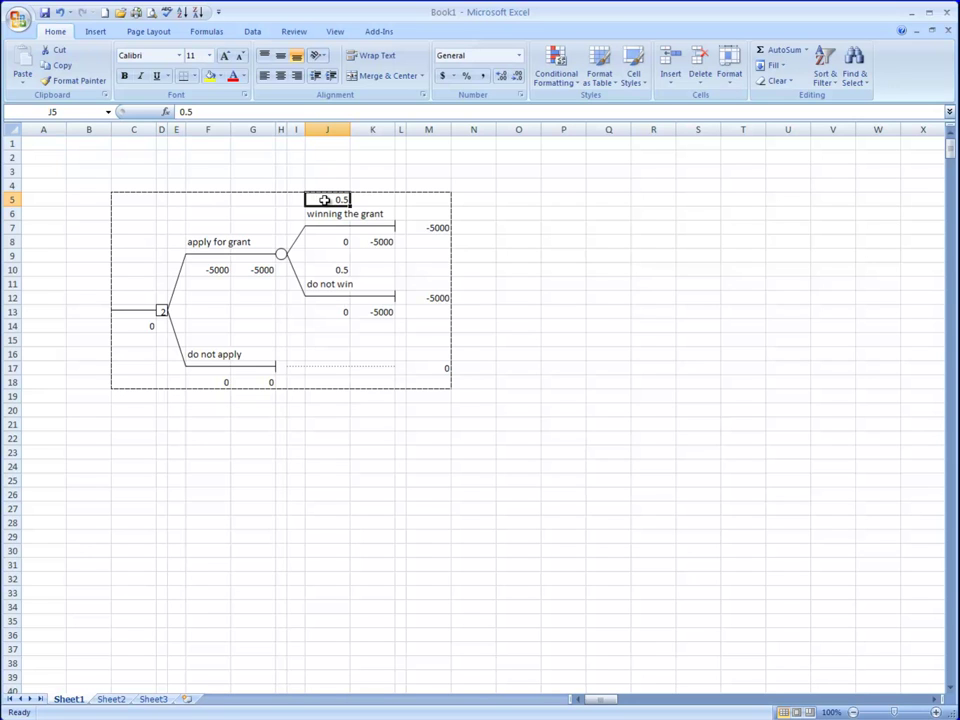
pyautogui.click(327, 242)
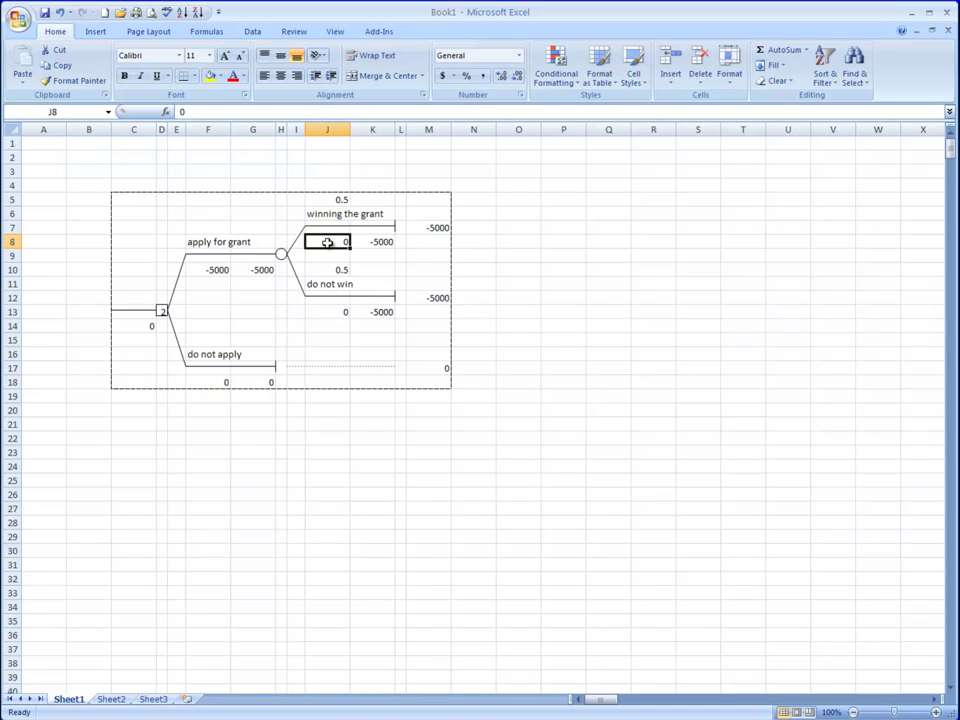
pyautogui.write('85,000')
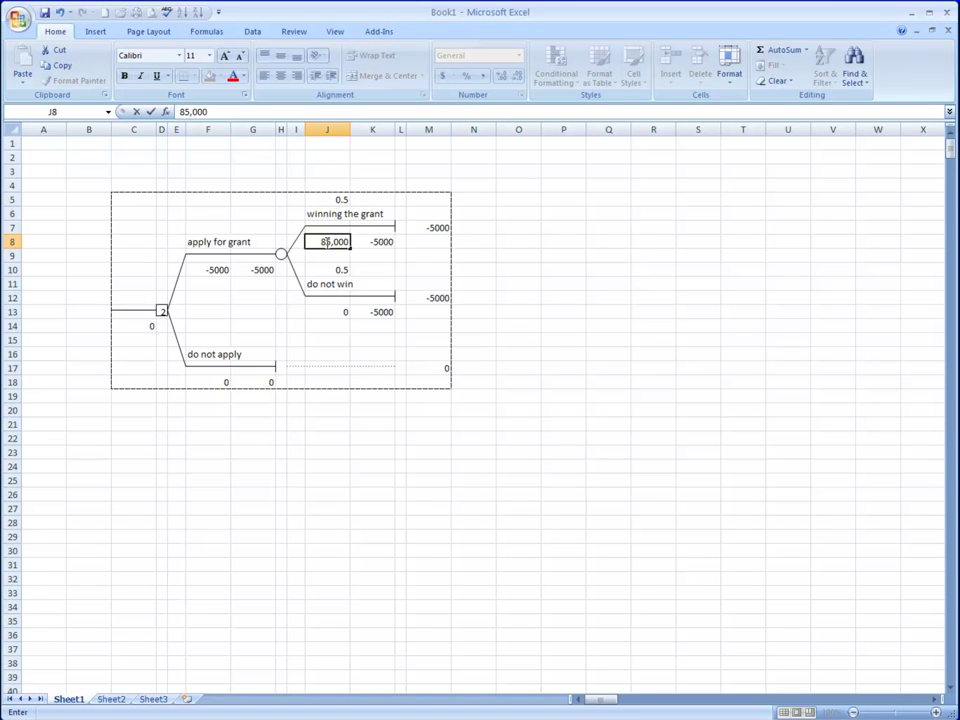
pyautogui.press('Return')
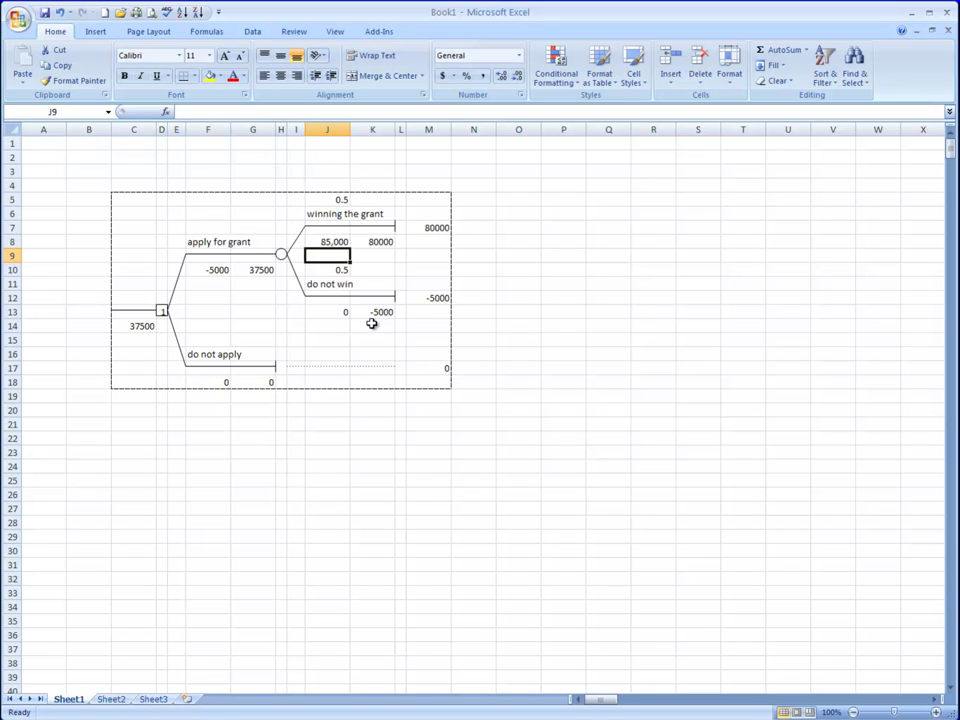
pyautogui.click(418, 300)
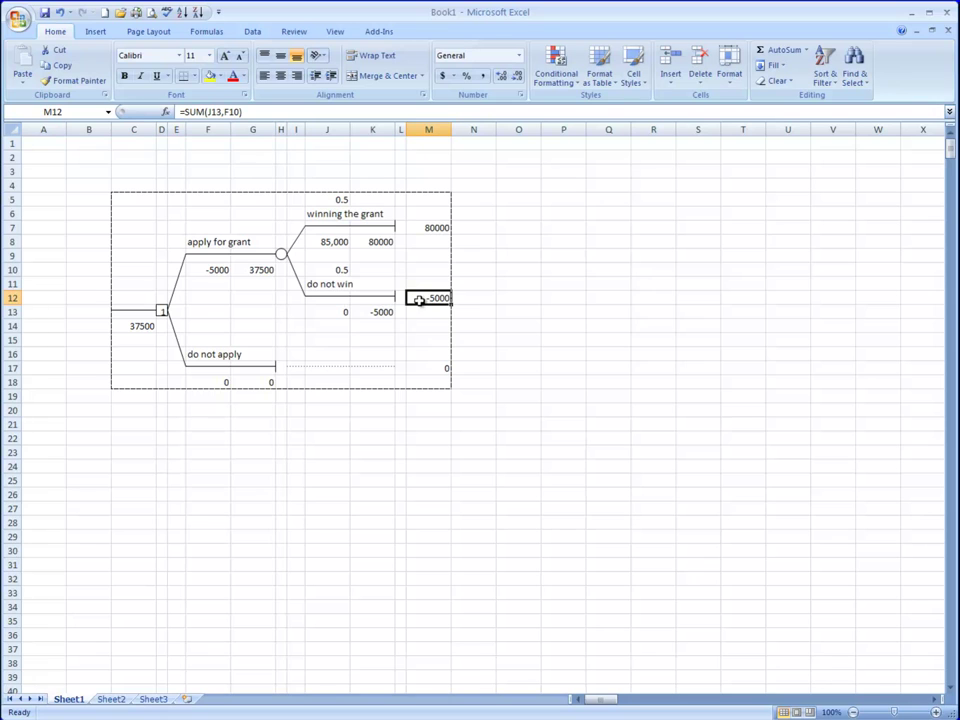
# Change the terminal node of the "winning the grant" branch at L7 to a decision node with three branches
pyautogui.click(400, 227)
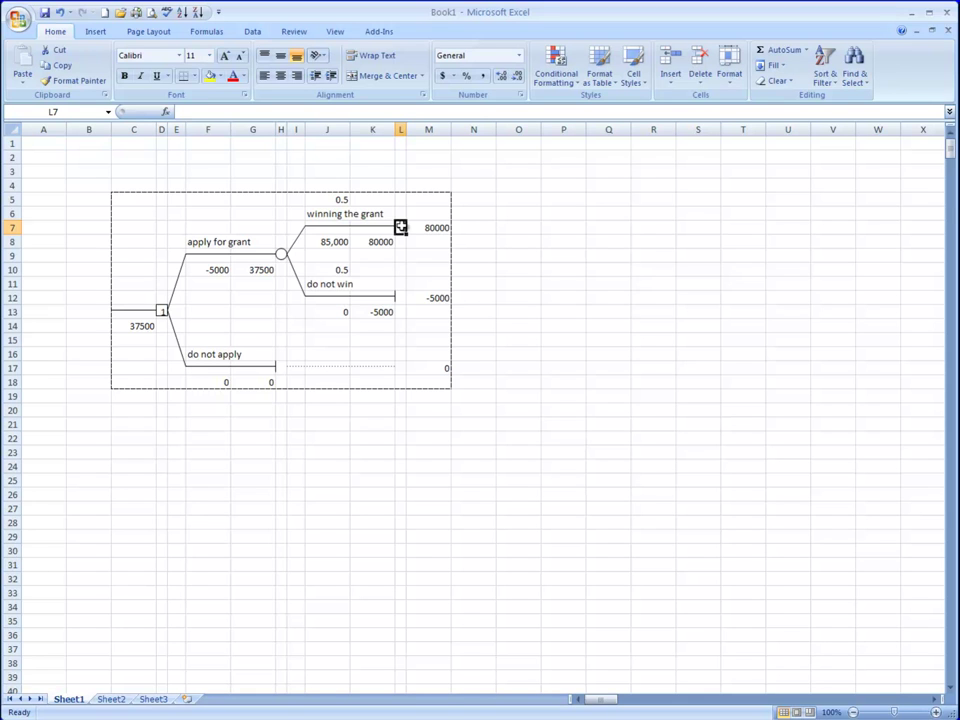
pyautogui.hotkey('ctrl', 'shift', 't')
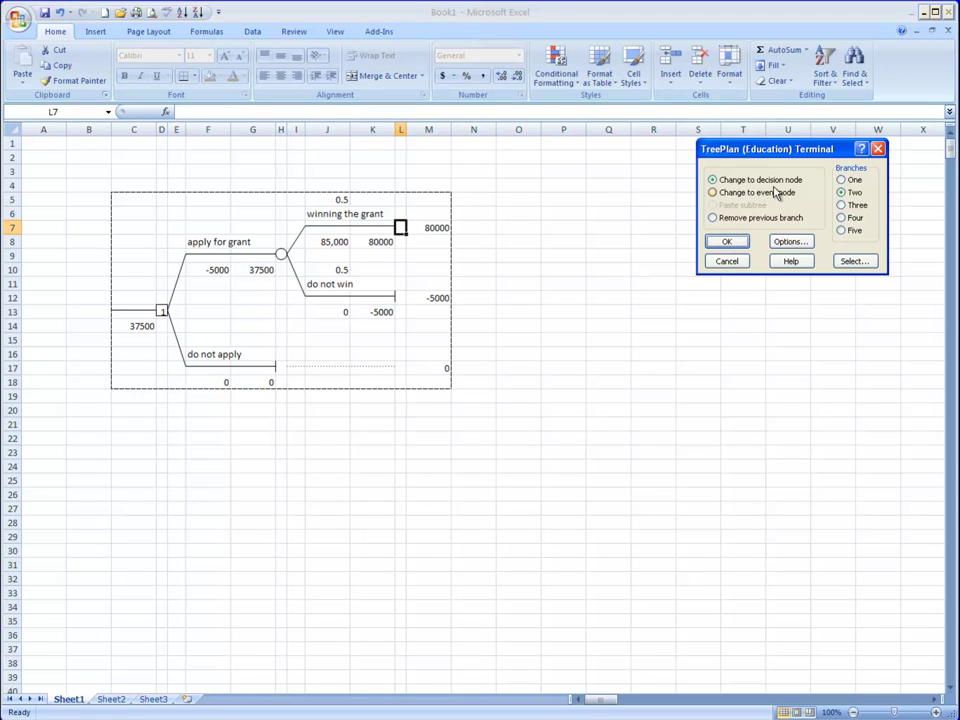
pyautogui.moveTo(765, 152); pyautogui.dragTo(652, 148)
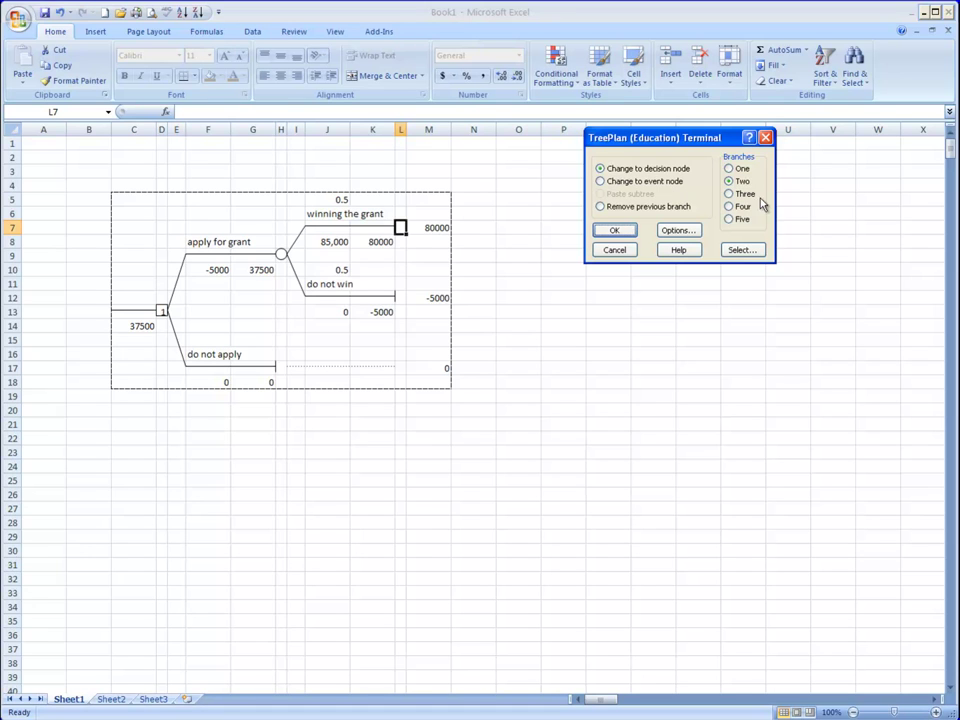
pyautogui.click(730, 194)
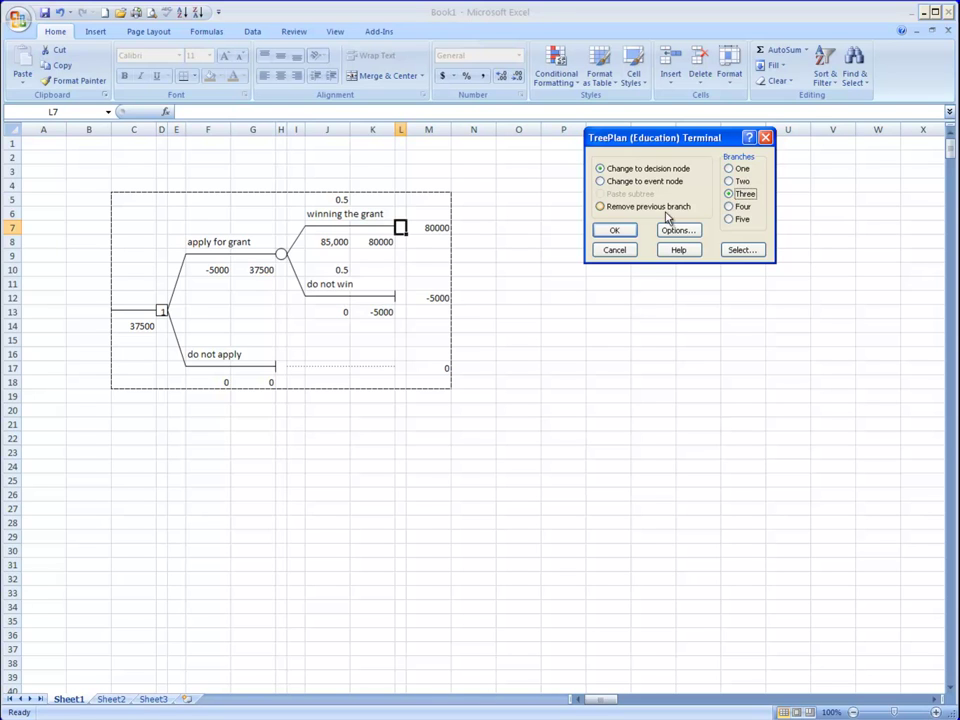
pyautogui.click(617, 231)
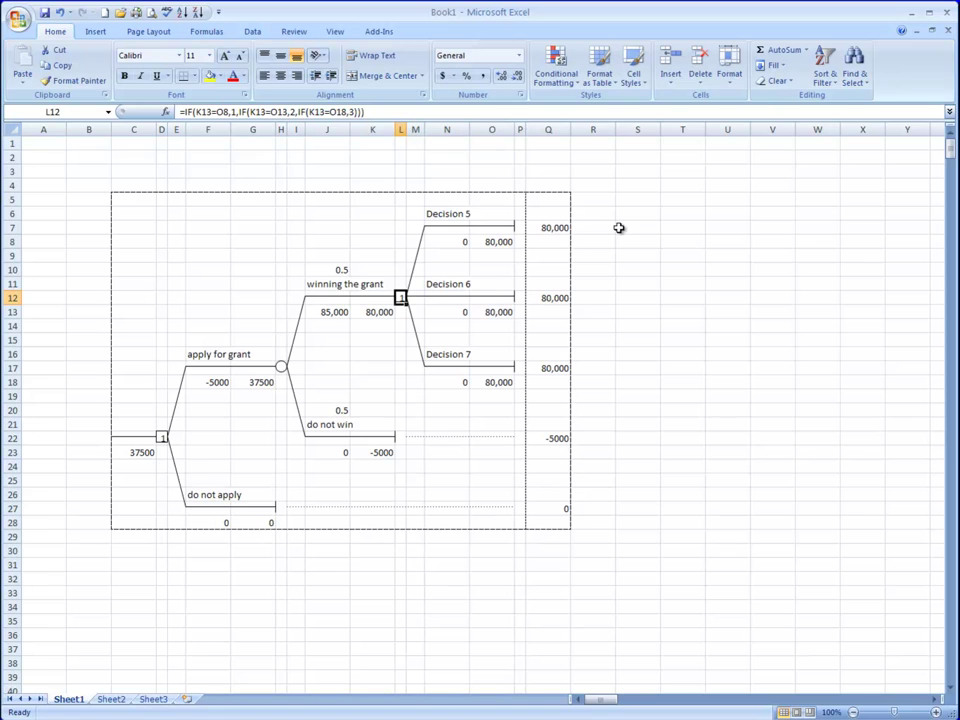
# Label the first technology branch "Microwave" in N6 and set its cash flow in N8 to -4000
pyautogui.click(463, 214)
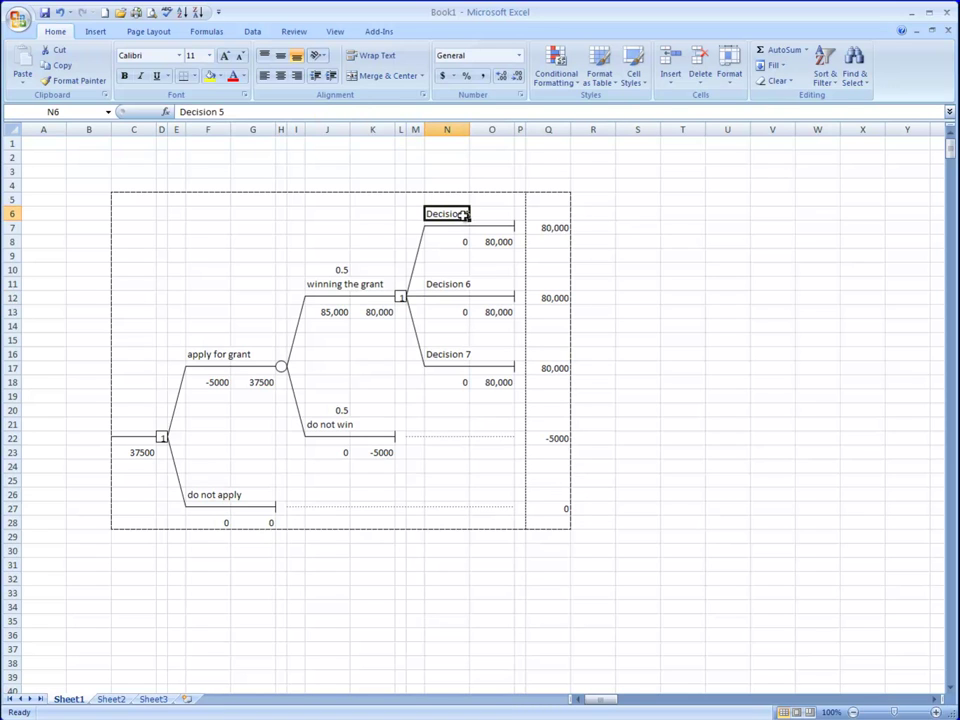
pyautogui.write('M')
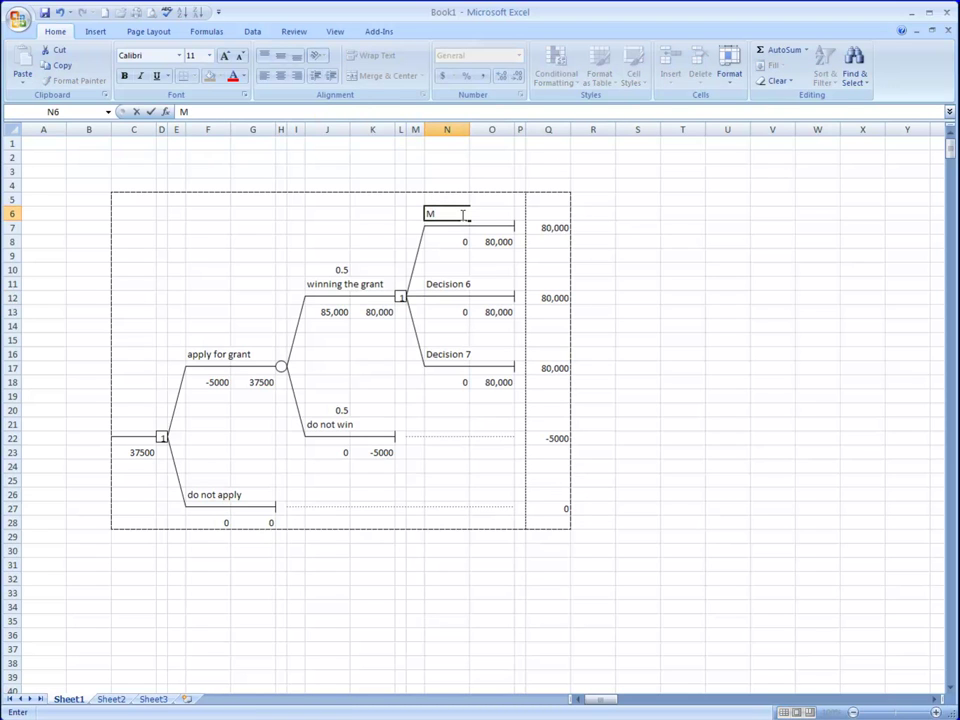
pyautogui.write('icrowave')
pyautogui.click(436, 244)
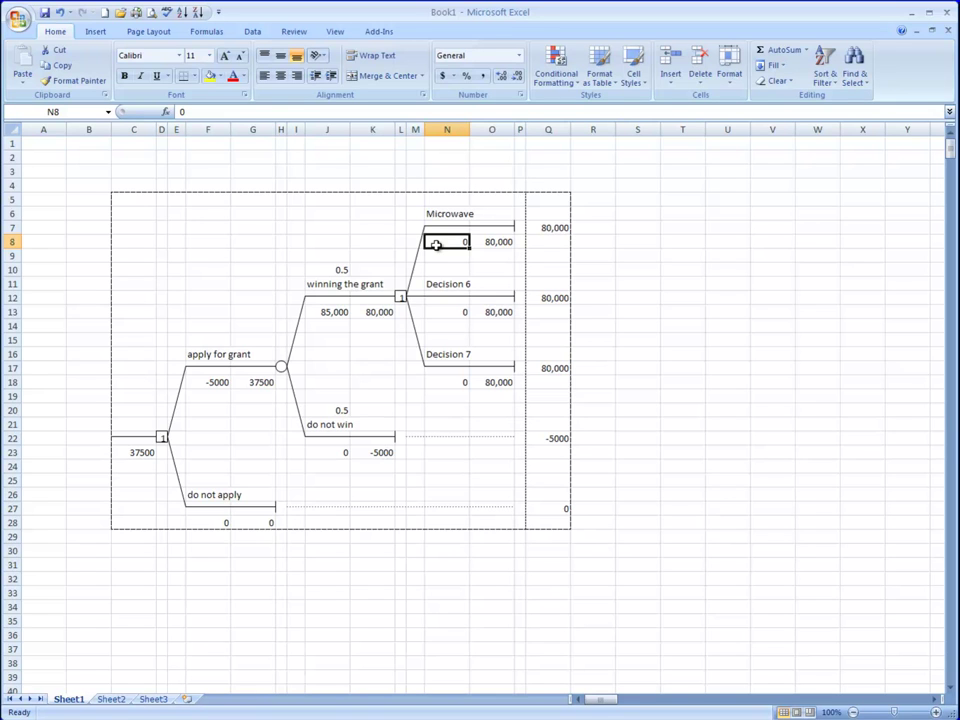
pyautogui.write('-40')
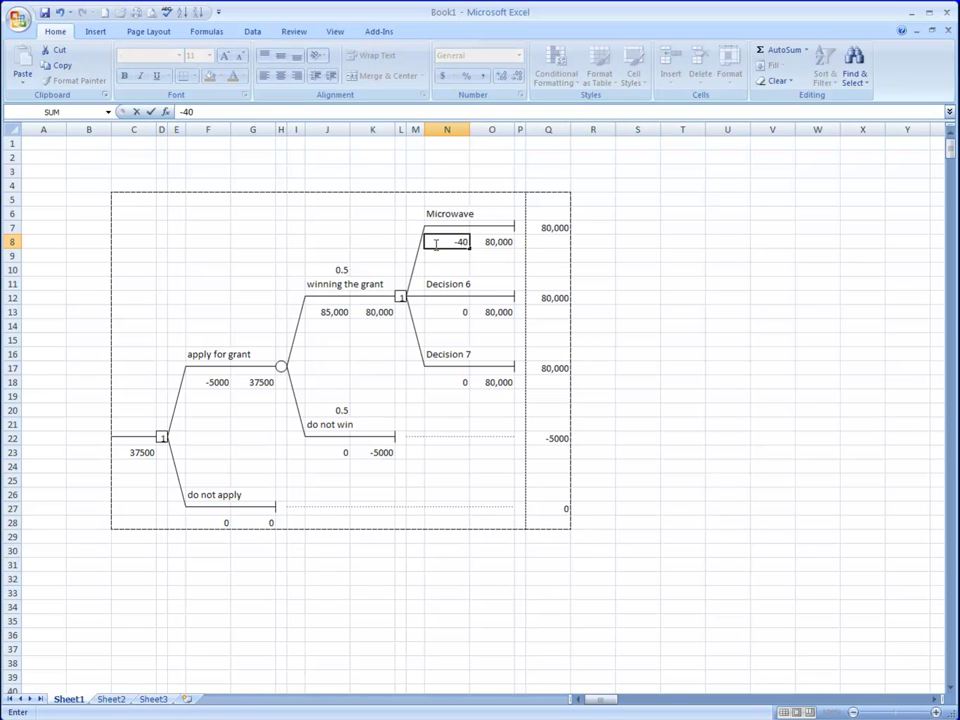
pyautogui.write('00')
pyautogui.press('Return')
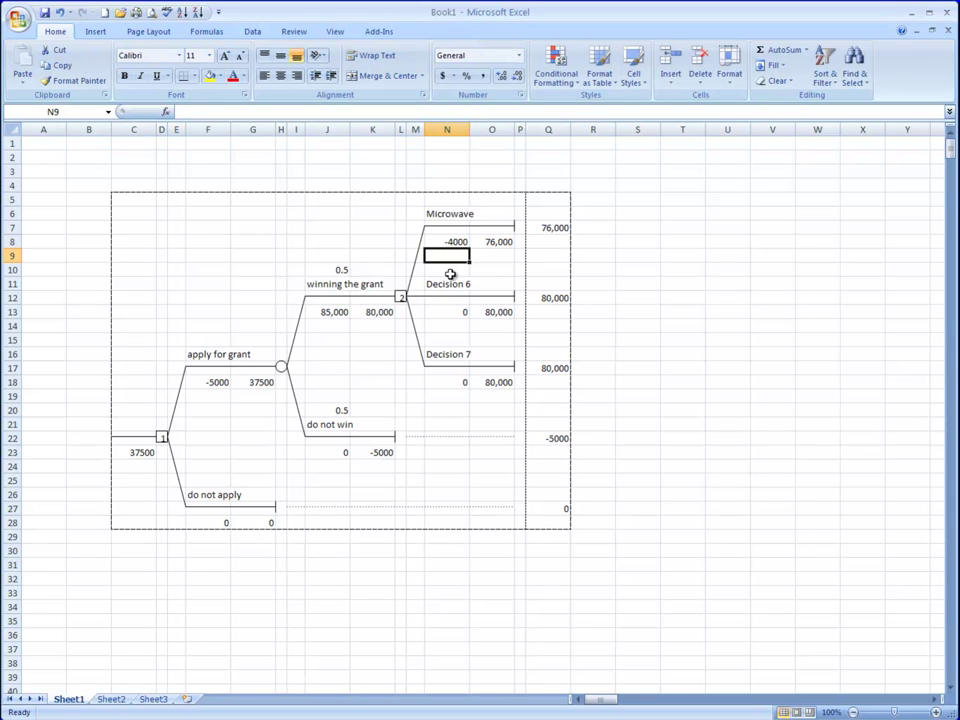
# Label the second technology branch "Cellular" in N11 and set its cash flow in N13 to -5000
pyautogui.click(452, 285)
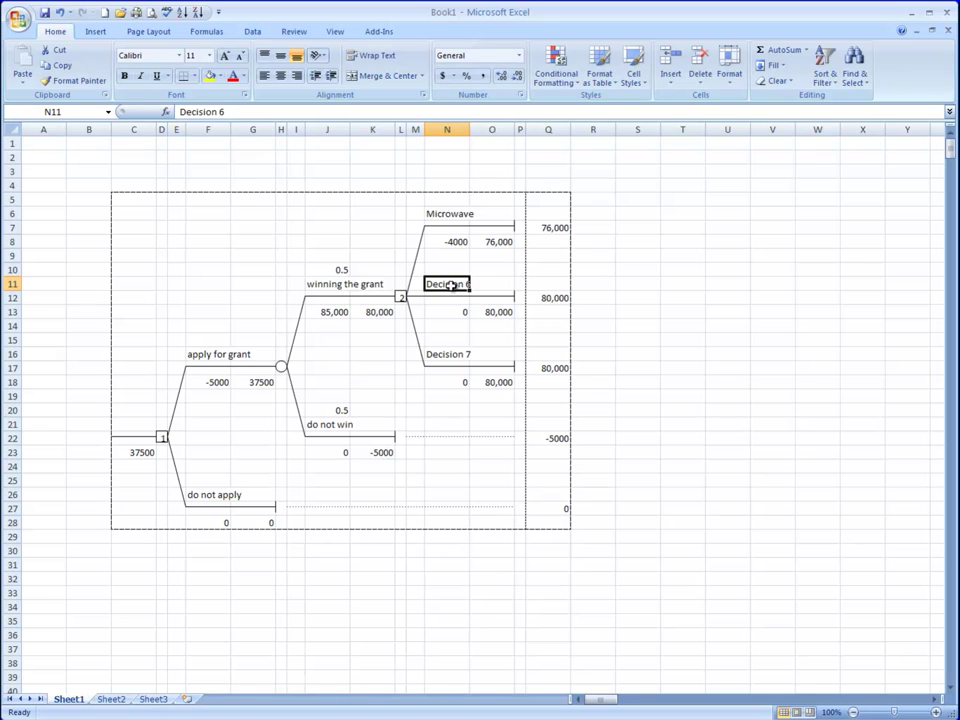
pyautogui.write('Ce')
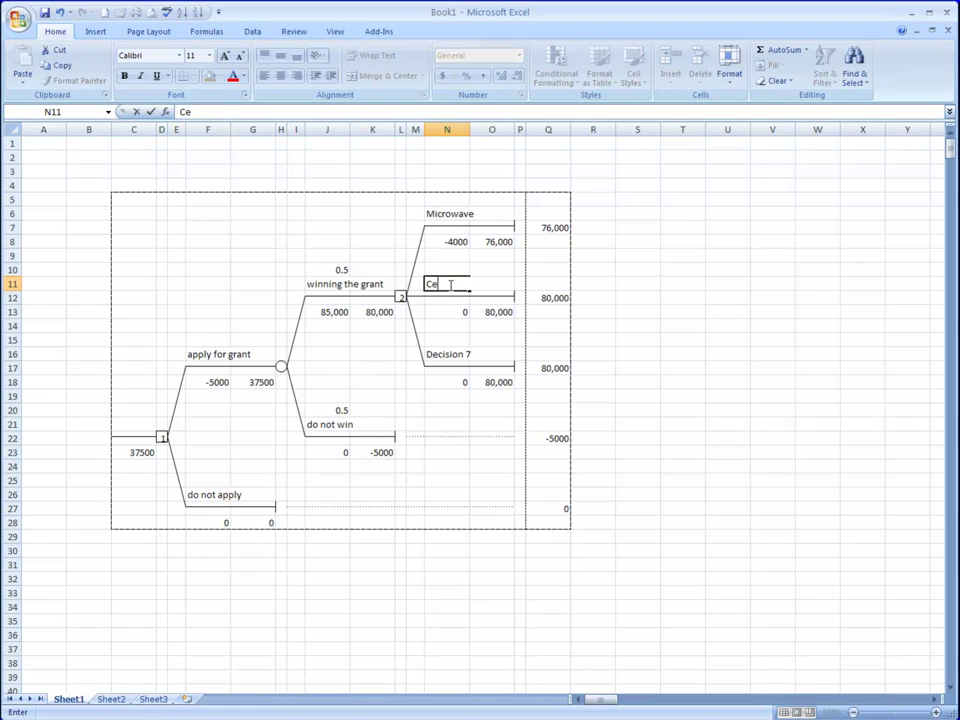
pyautogui.write('llular')
pyautogui.press('Return')
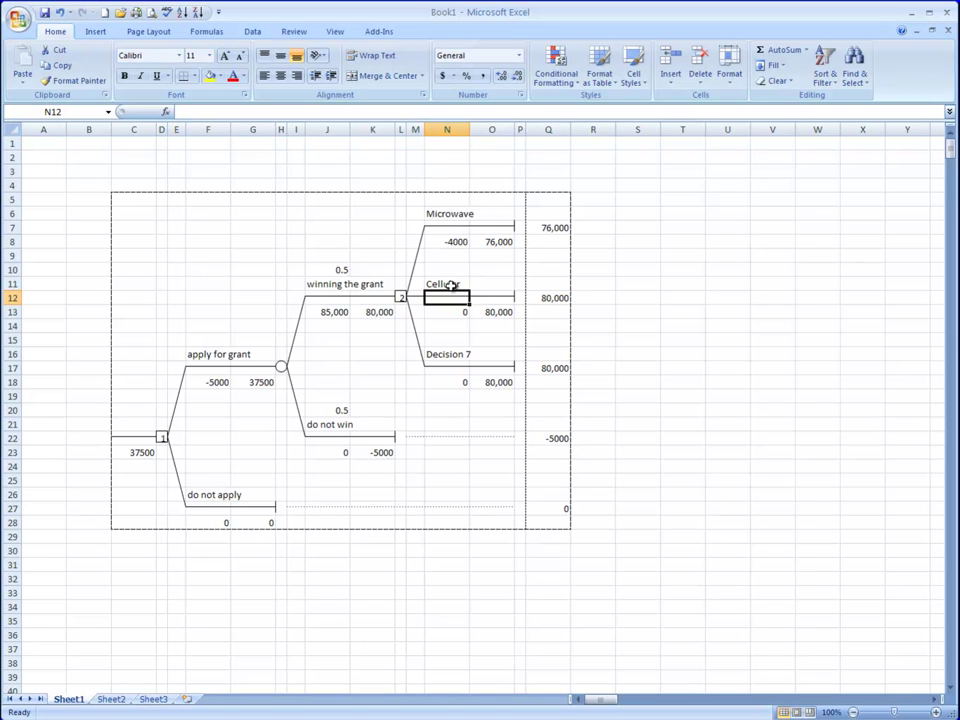
pyautogui.press('Down')
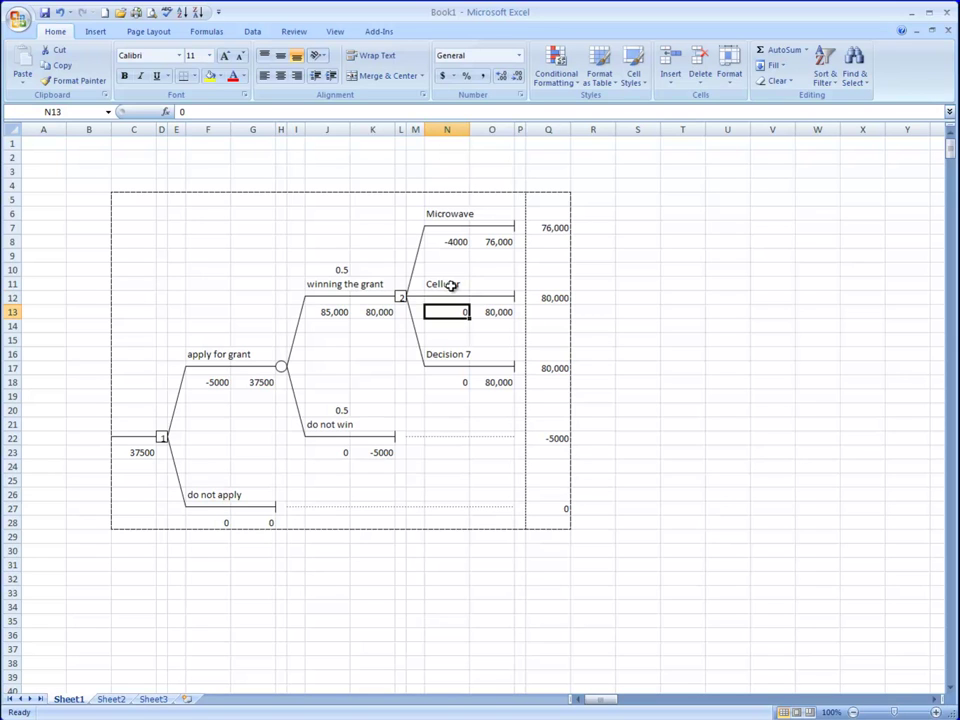
pyautogui.write('-5')
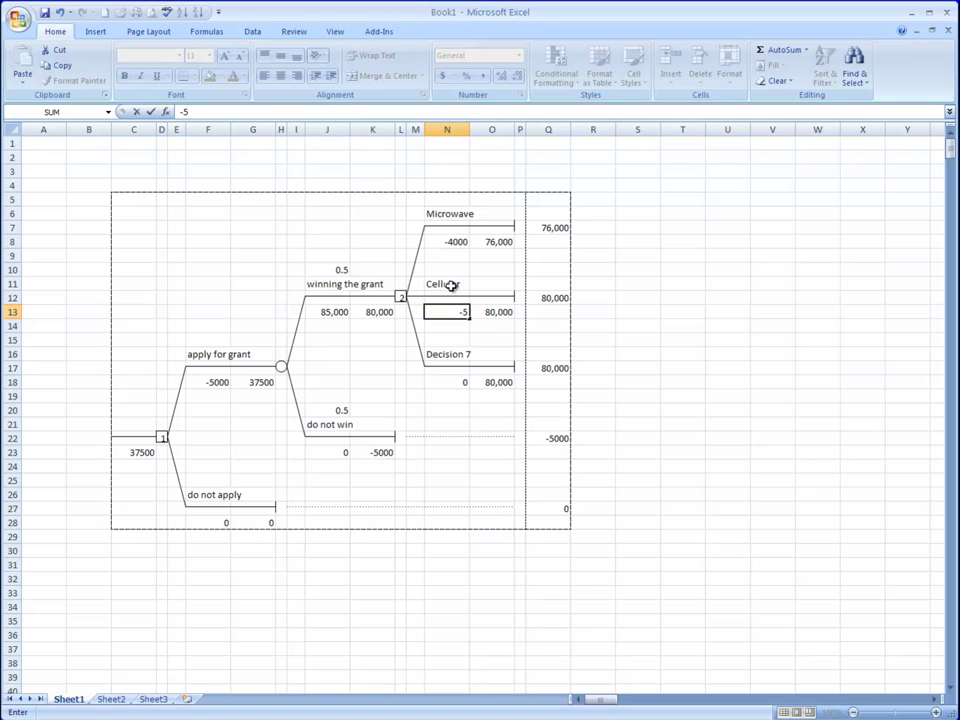
pyautogui.write('000')
pyautogui.press('Return')
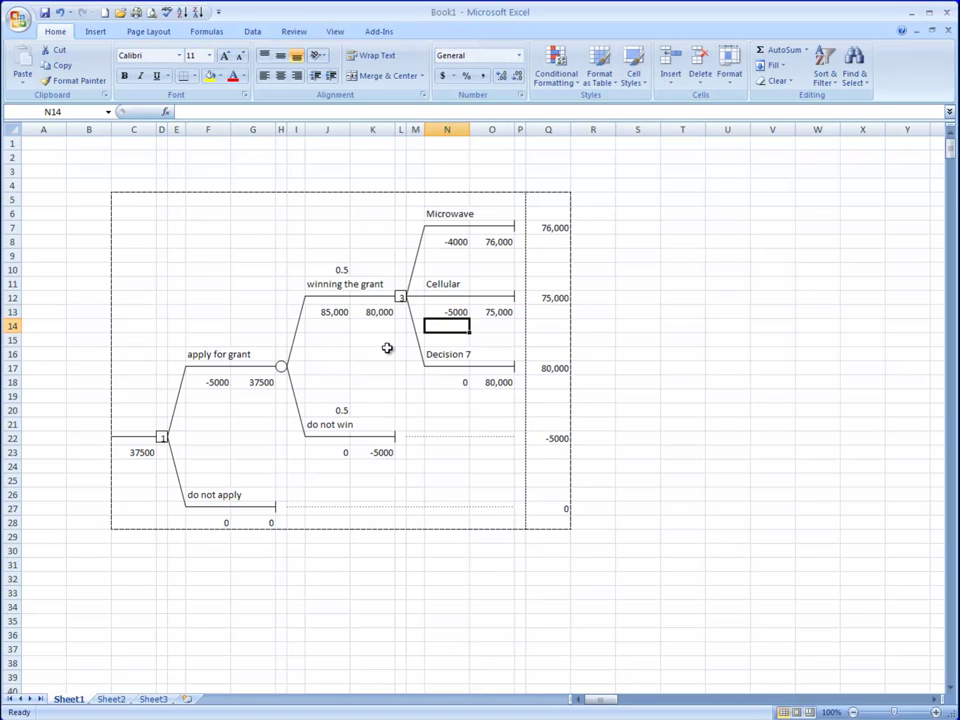
# Label the third technology branch "Infrared" in N16 and set its cash flow in N18 to -4000
pyautogui.click(457, 357)
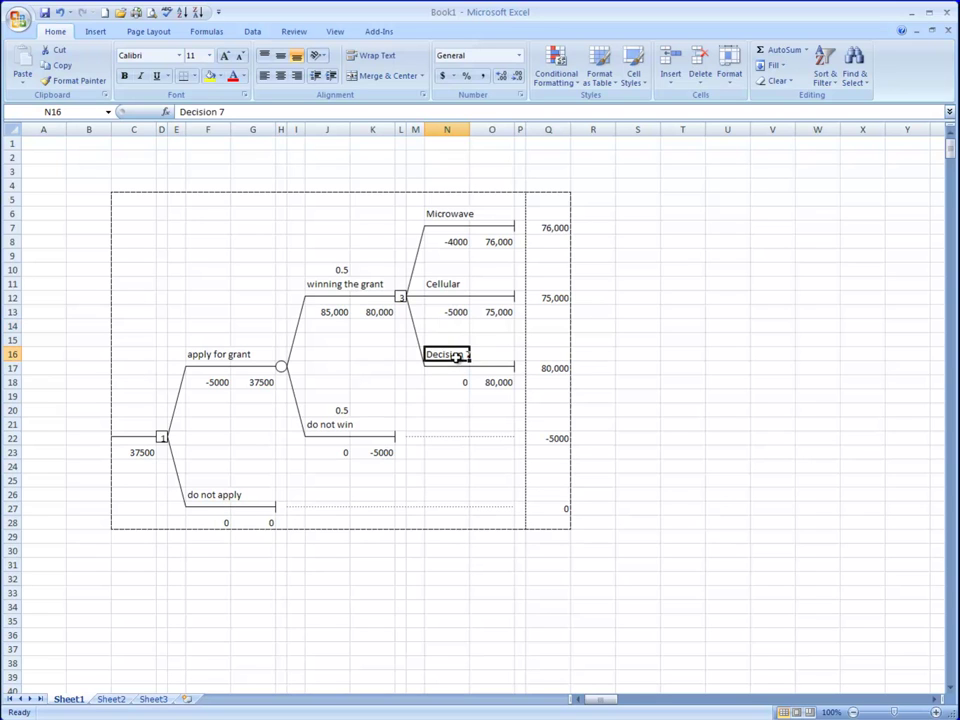
pyautogui.write('Infrared')
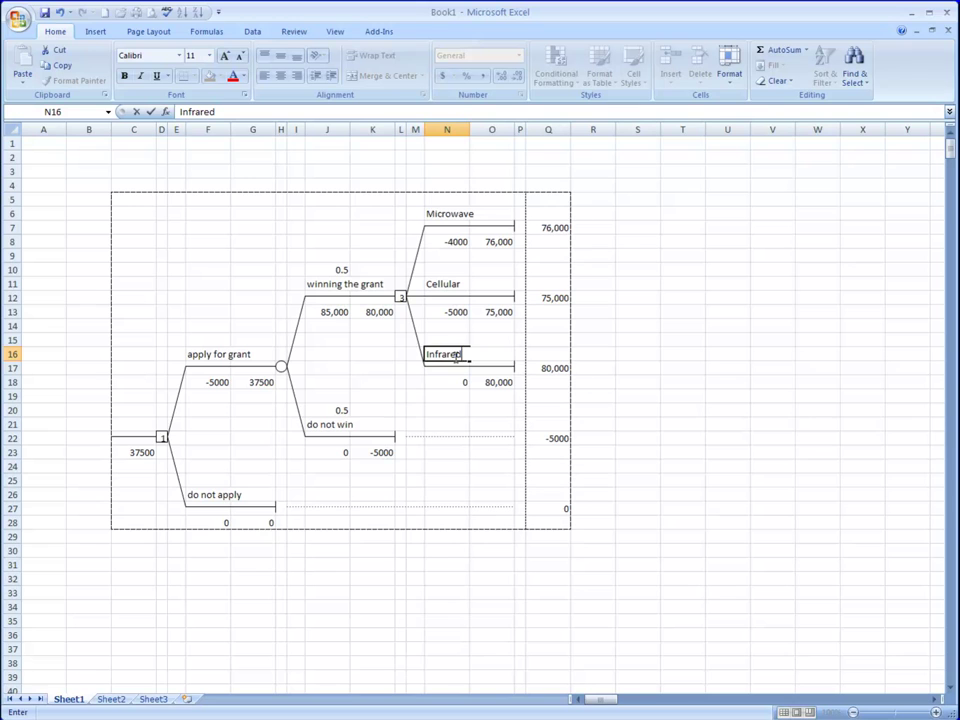
pyautogui.click(449, 382)
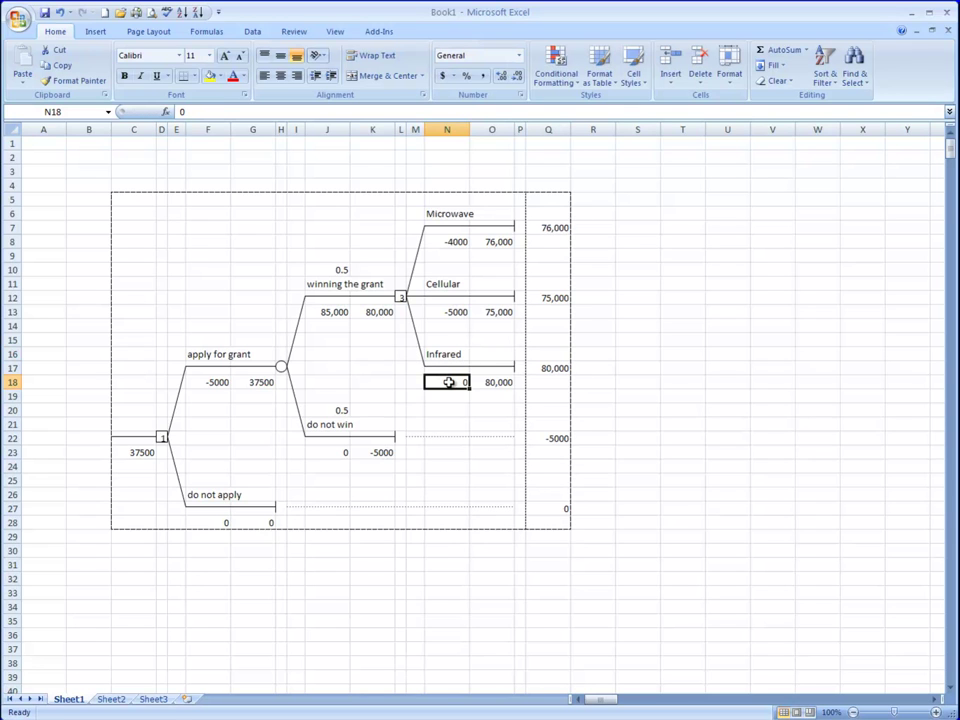
pyautogui.write('-4')
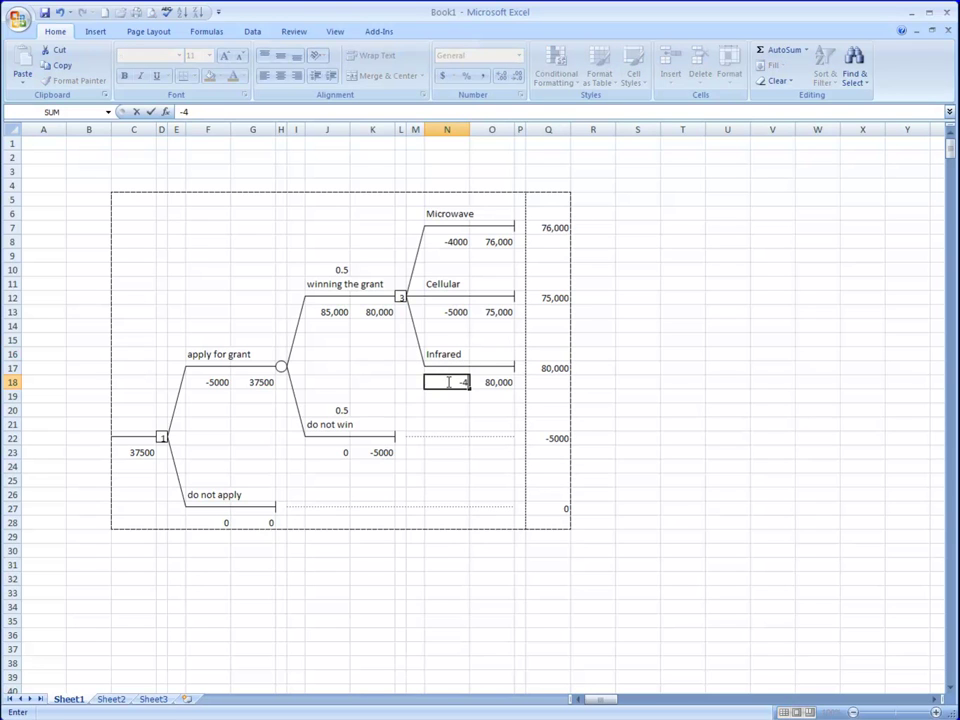
pyautogui.write('000')
pyautogui.press('Return')
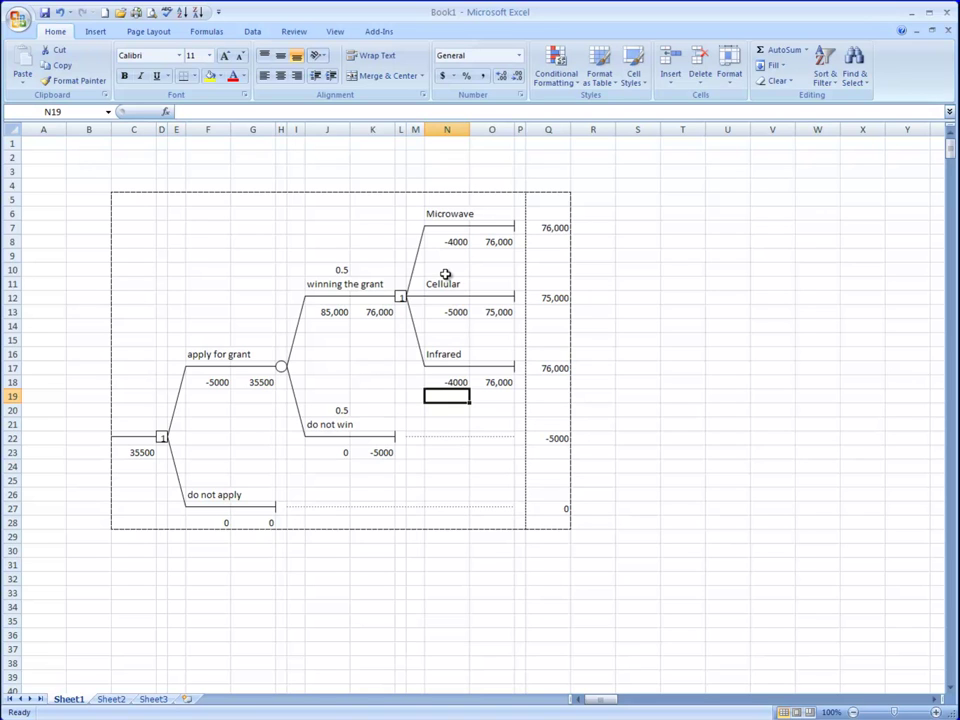
# Change the terminal node of the Microwave branch at P7 to an event node with two branches
pyautogui.click(520, 227)
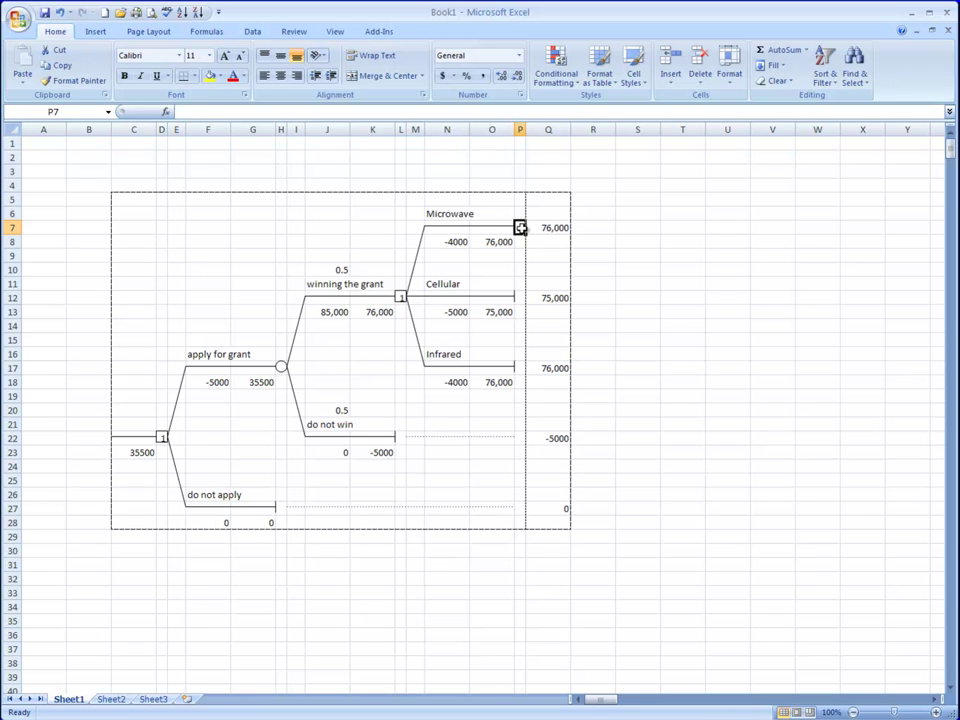
pyautogui.hotkey('ctrl', 'shift', 't')
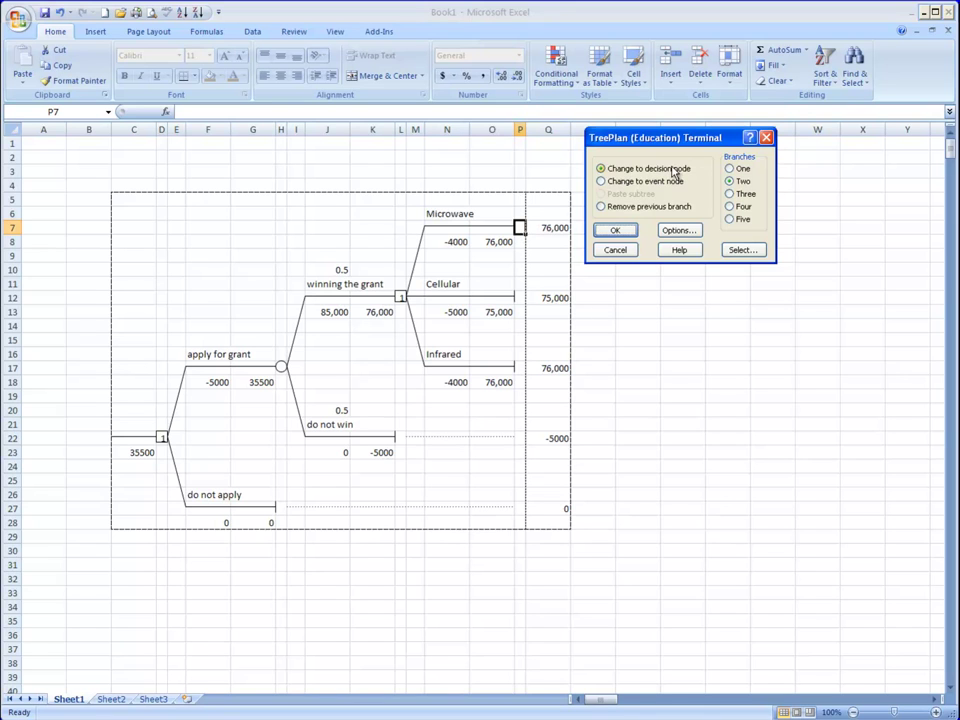
pyautogui.click(602, 182)
pyautogui.moveTo(645, 138); pyautogui.dragTo(645, 133)
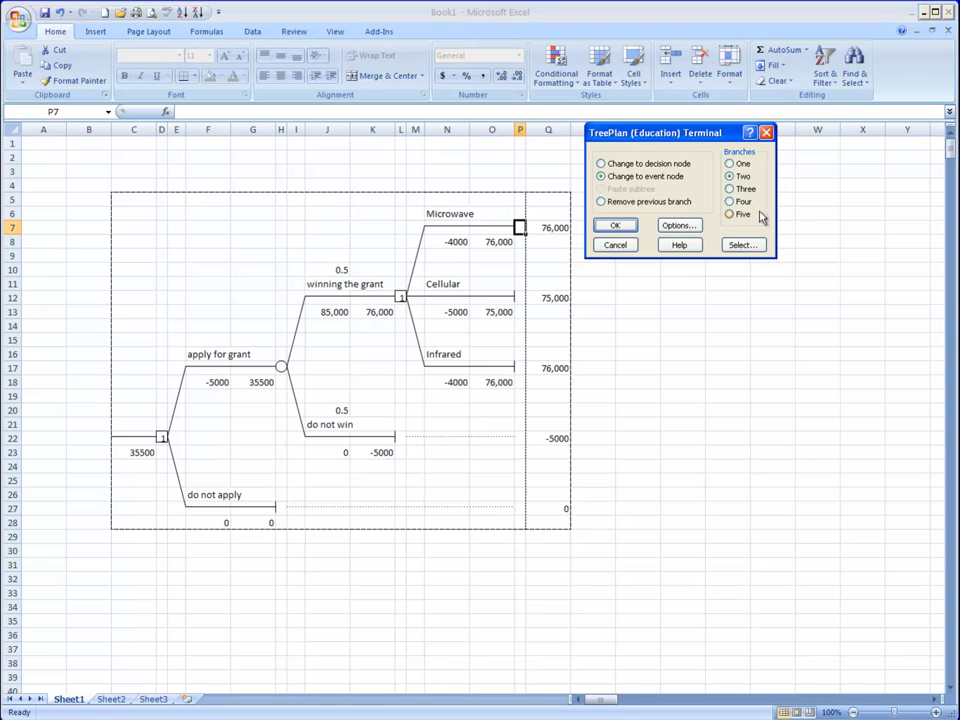
pyautogui.click(731, 177)
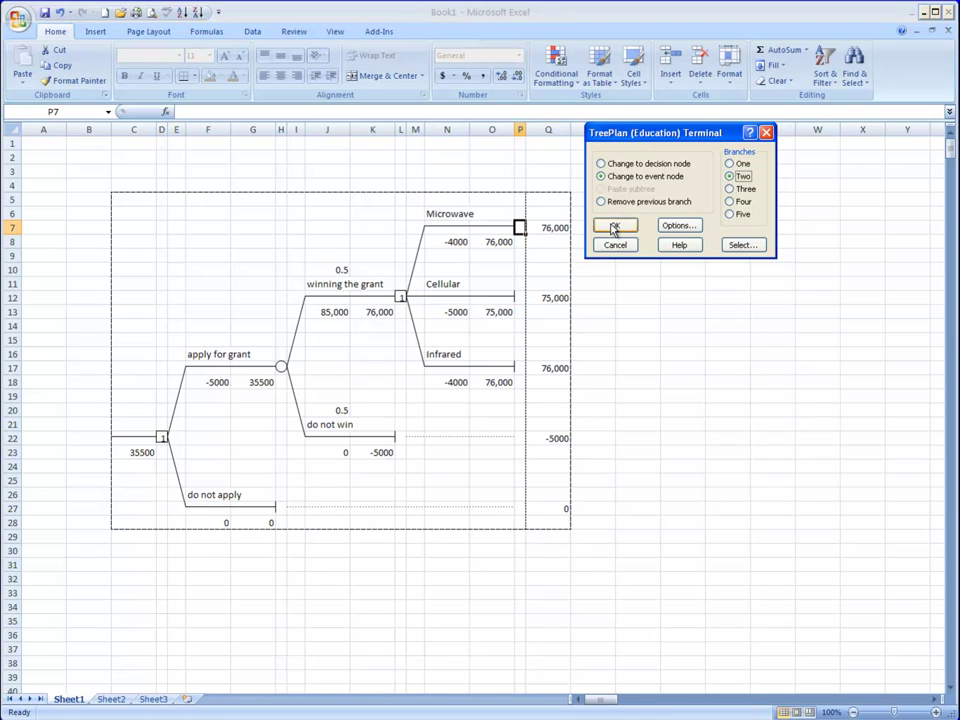
pyautogui.click(615, 227)
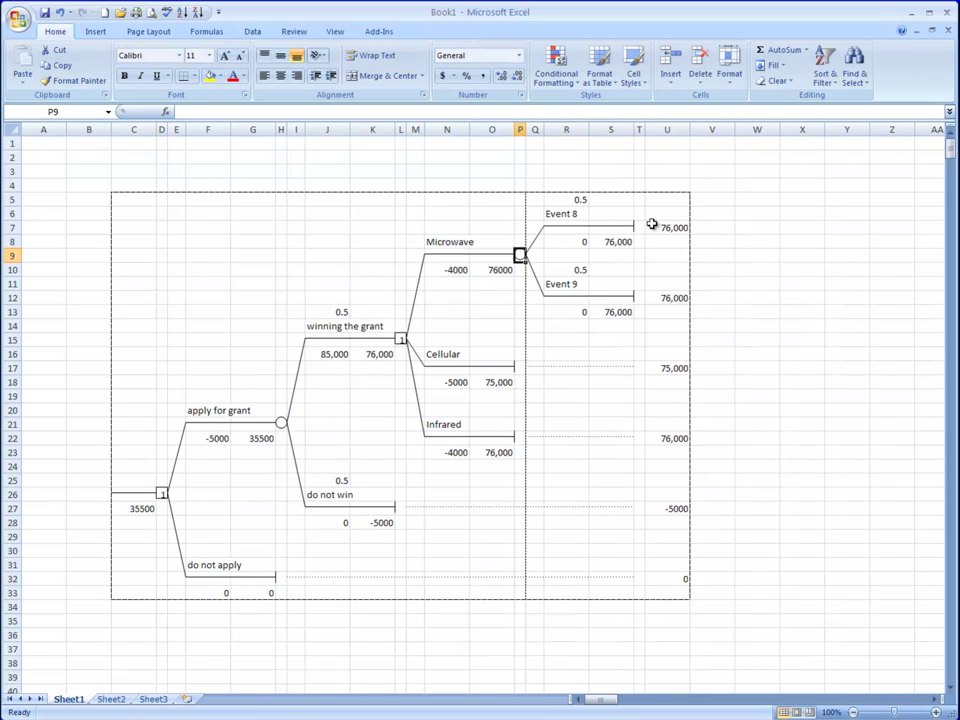
# Label the two Microwave event branches "best case" in R6 and "worst case" in R11
pyautogui.click(566, 215)
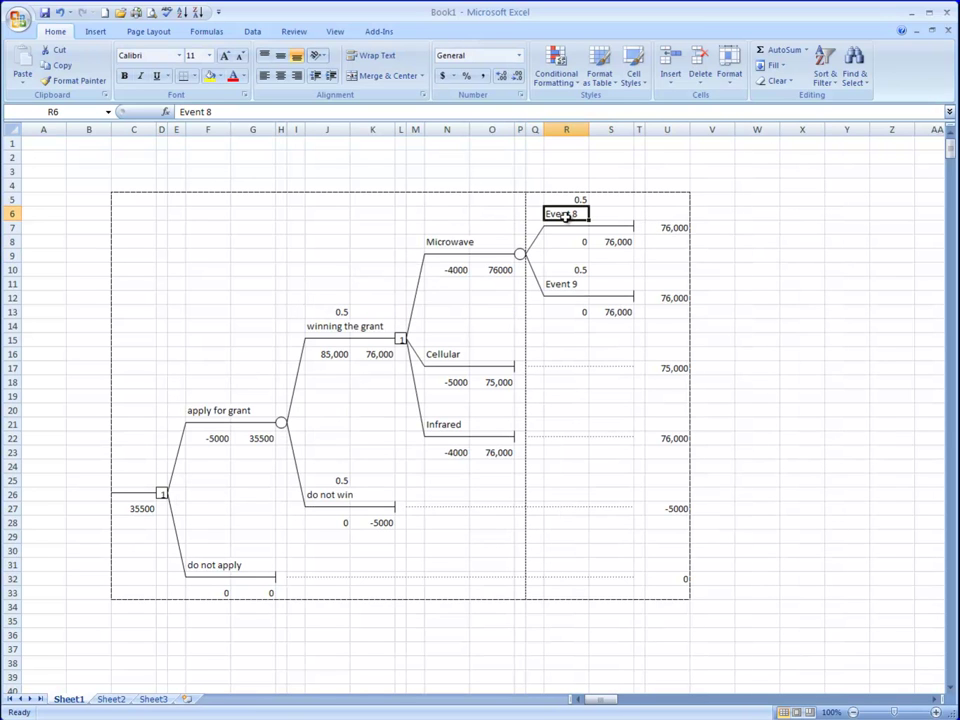
pyautogui.write('best case')
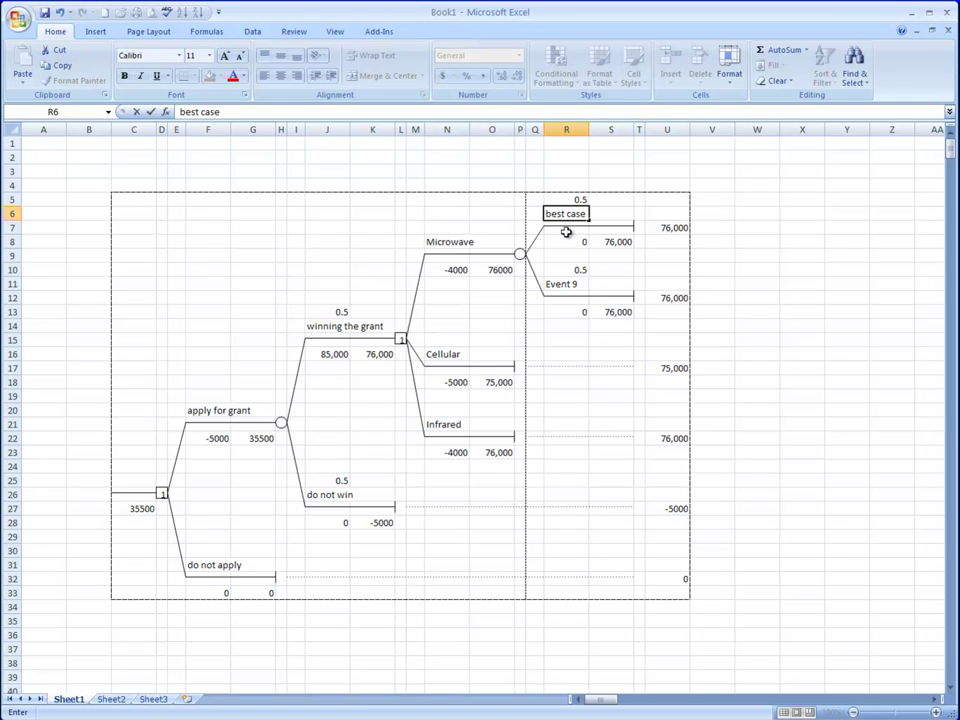
pyautogui.click(566, 285)
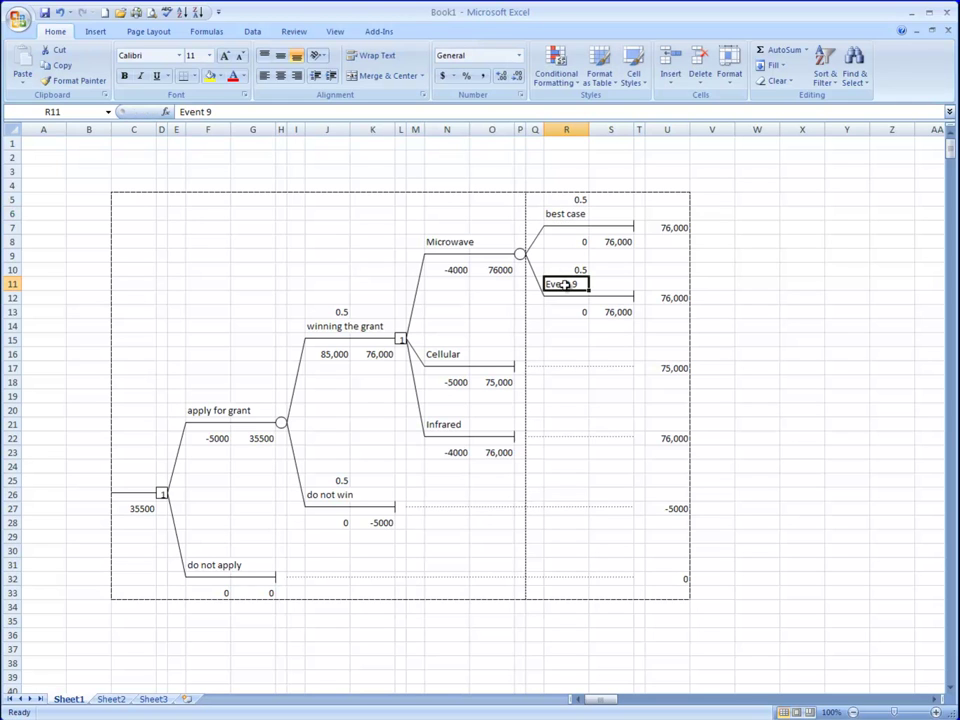
pyautogui.write('worst c')
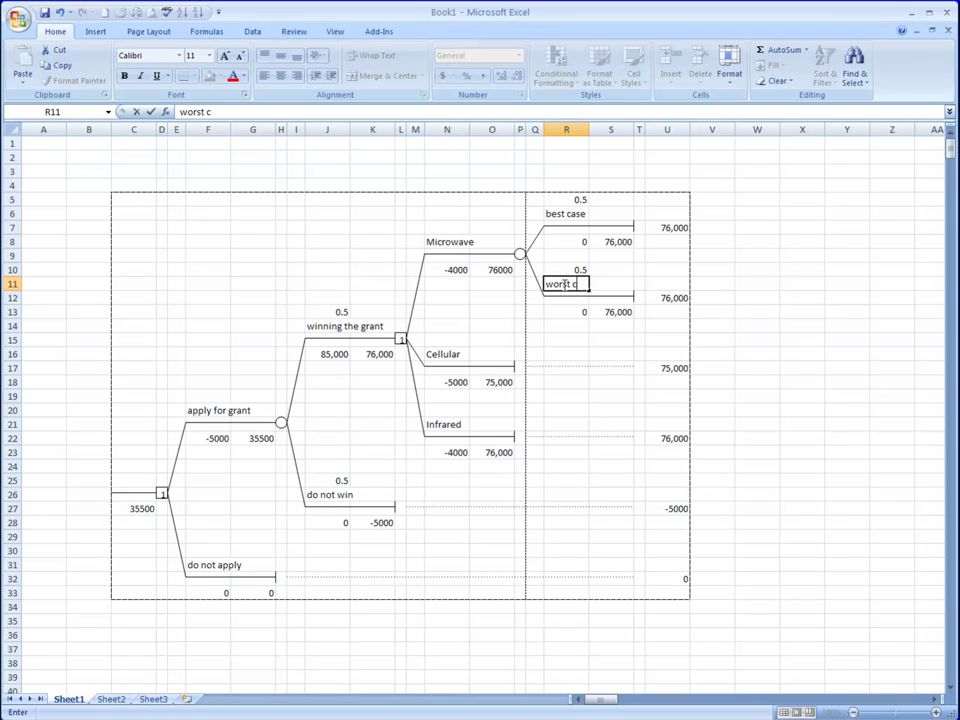
pyautogui.write('ase')
# Set the Microwave branch's best case probability in R5 to 0.4 and its worst case probability in R10 to 0.6
pyautogui.click(566, 200)
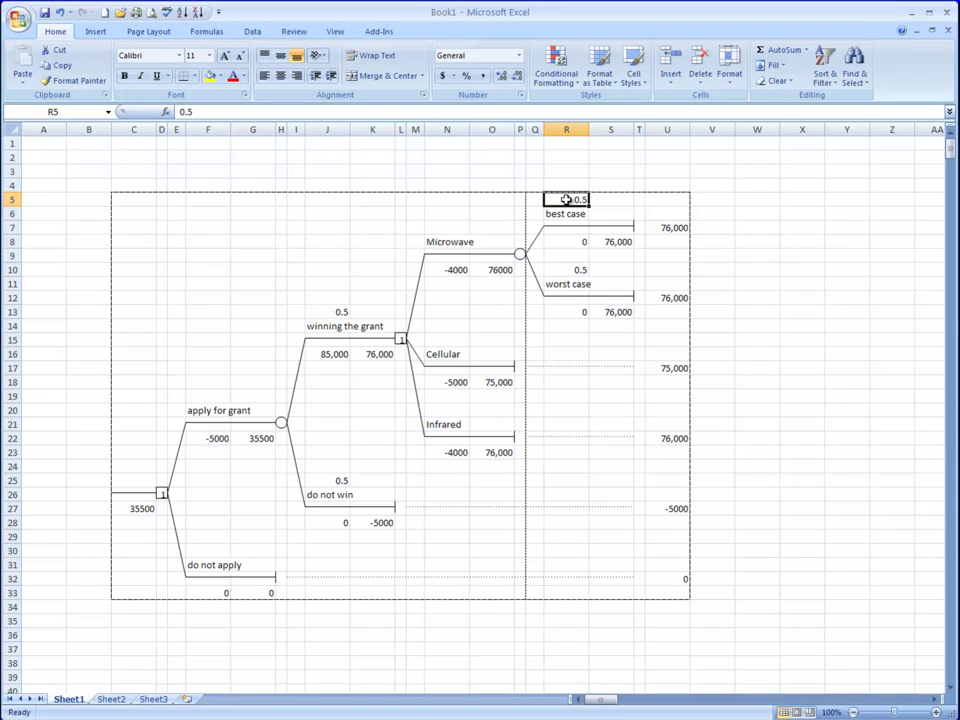
pyautogui.write('0.4')
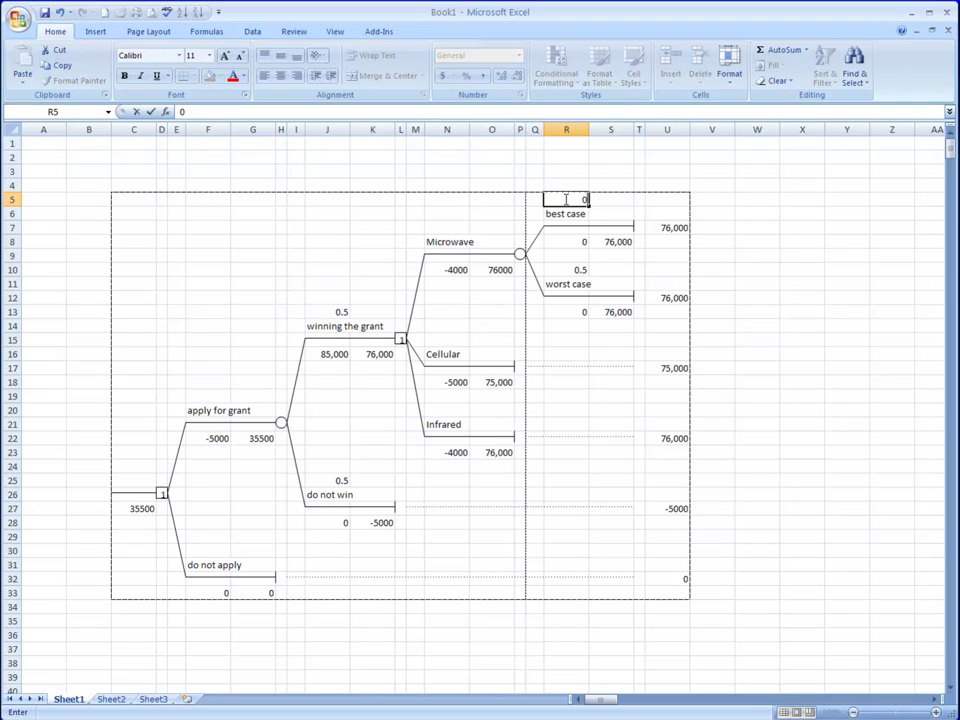
pyautogui.press('Return')
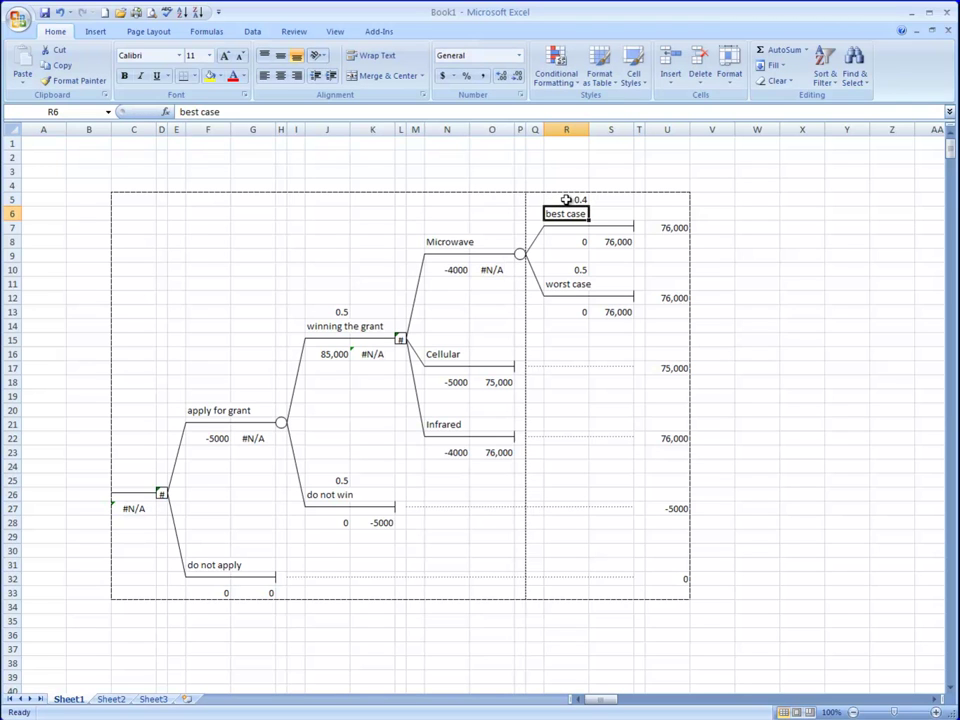
pyautogui.click(578, 271)
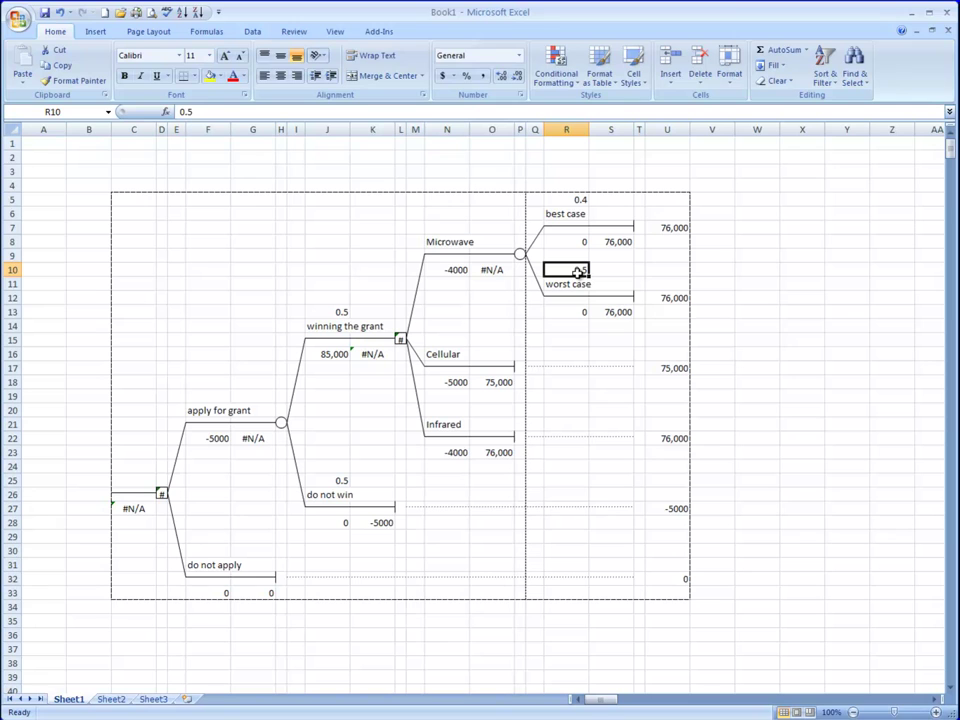
pyautogui.write('0')
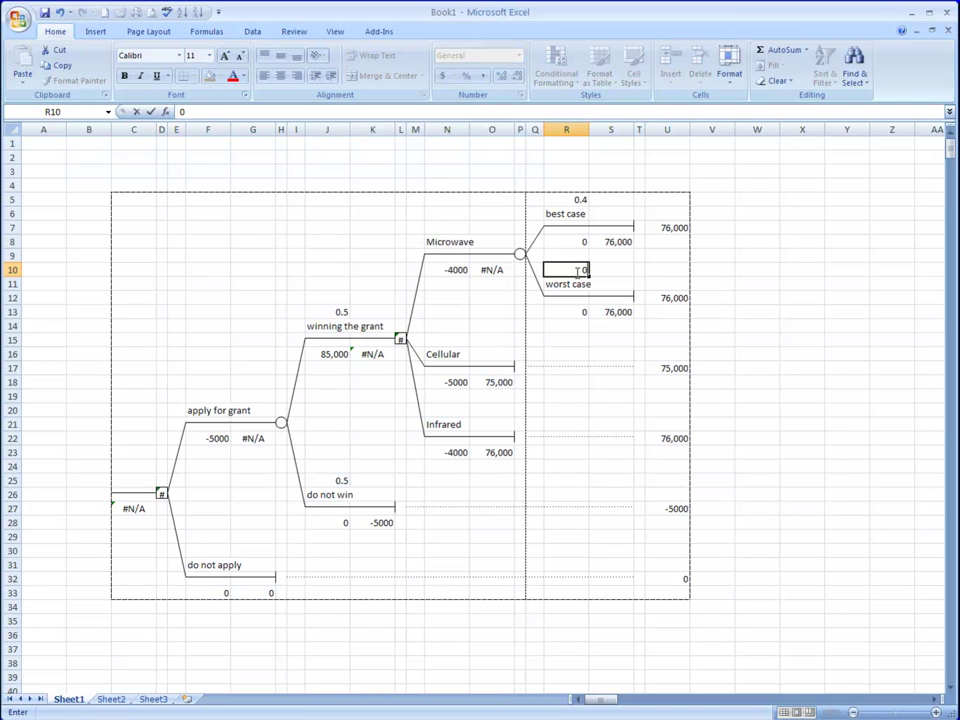
pyautogui.write('.6')
pyautogui.press('Return')
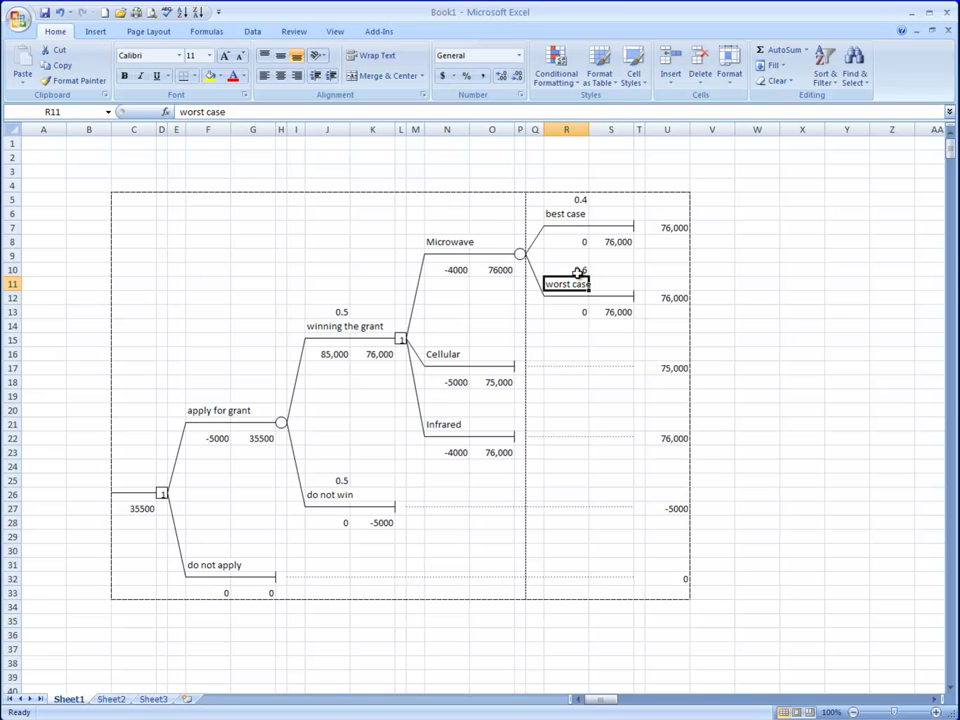
# Set the Microwave best case cash flow in R8 to -30000 and the worst case cash flow in R13 to -60,000
pyautogui.click(568, 241)
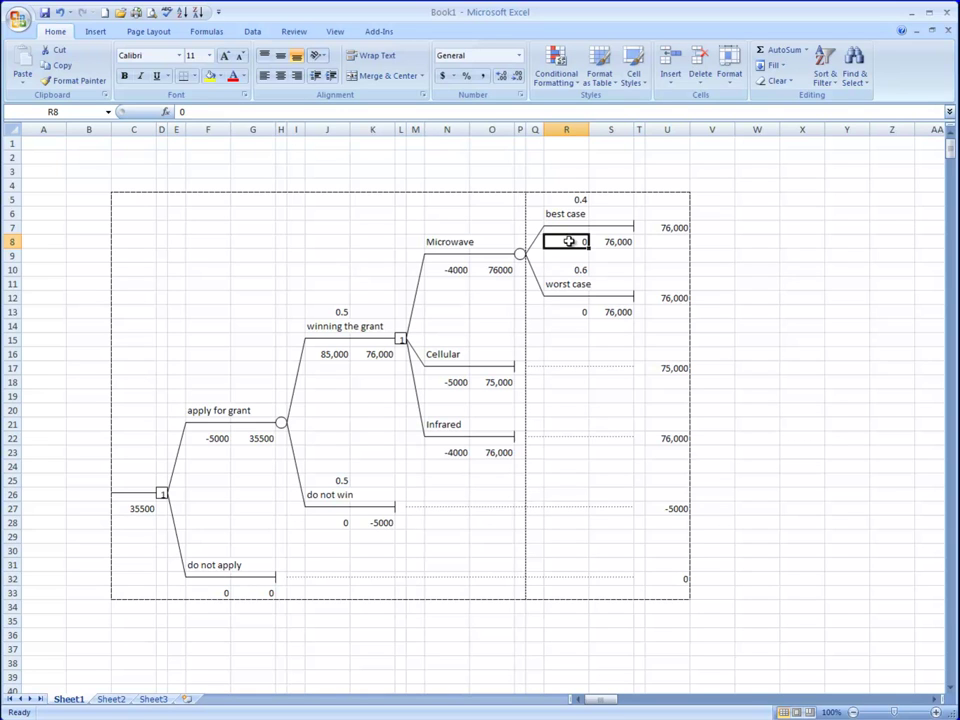
pyautogui.write('-3000')
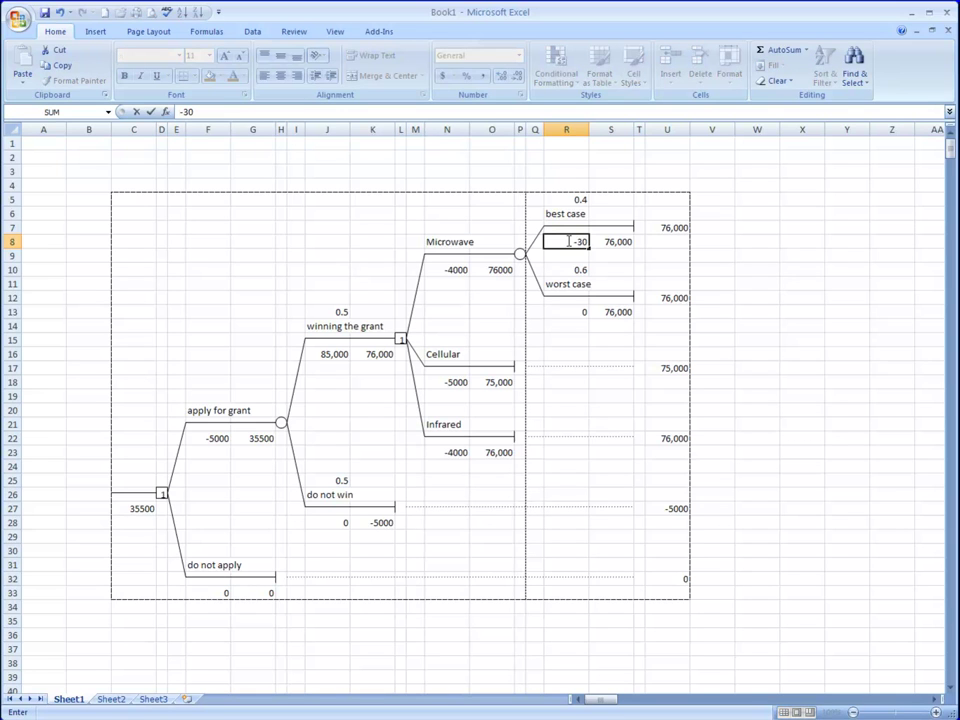
pyautogui.write('0')
pyautogui.press('Return')
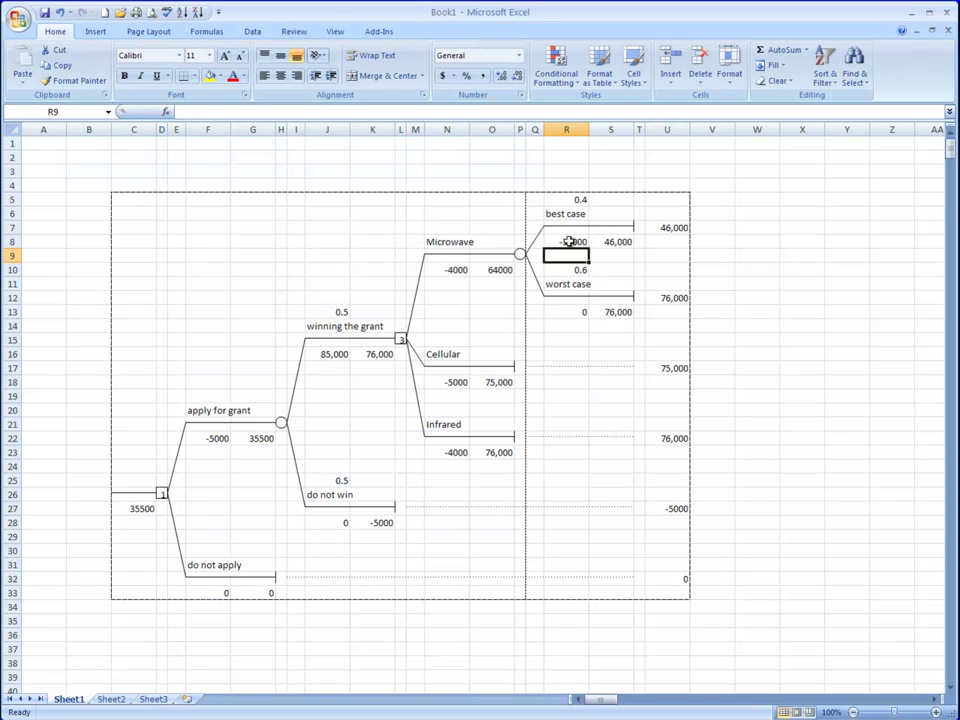
pyautogui.click(558, 312)
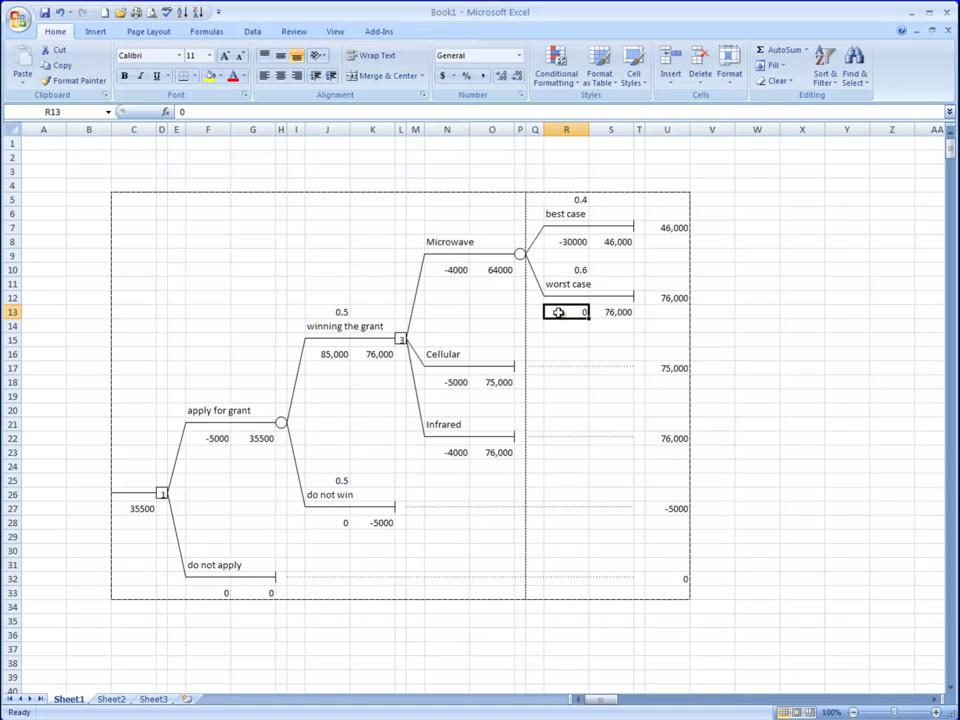
pyautogui.write('-')
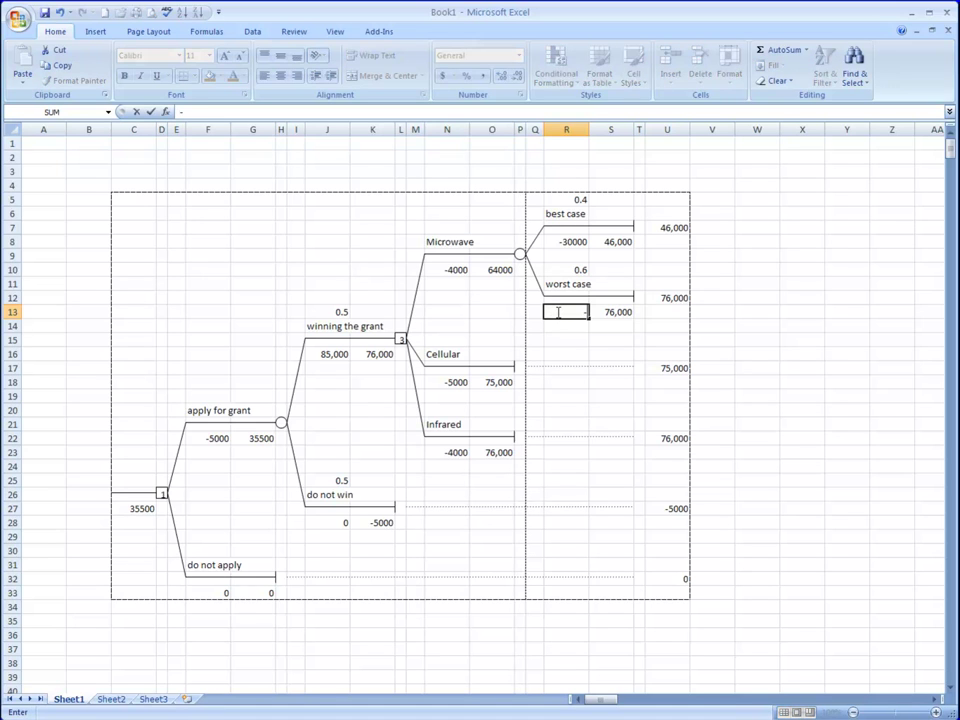
pyautogui.write('60,000')
pyautogui.press('Return')
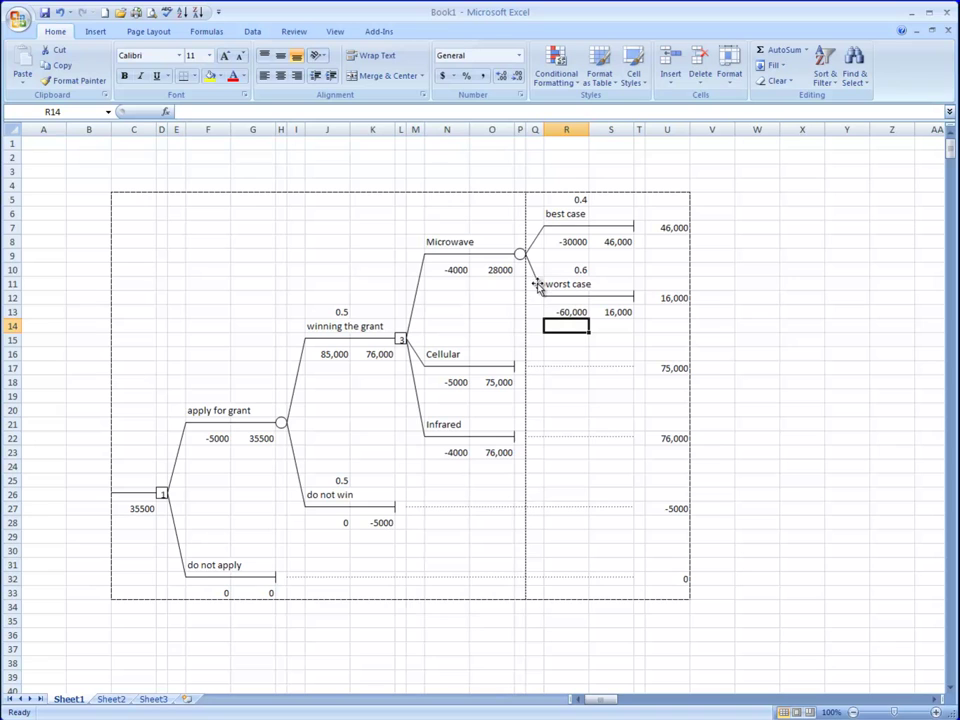
pyautogui.click(458, 242)
pyautogui.click(442, 356)
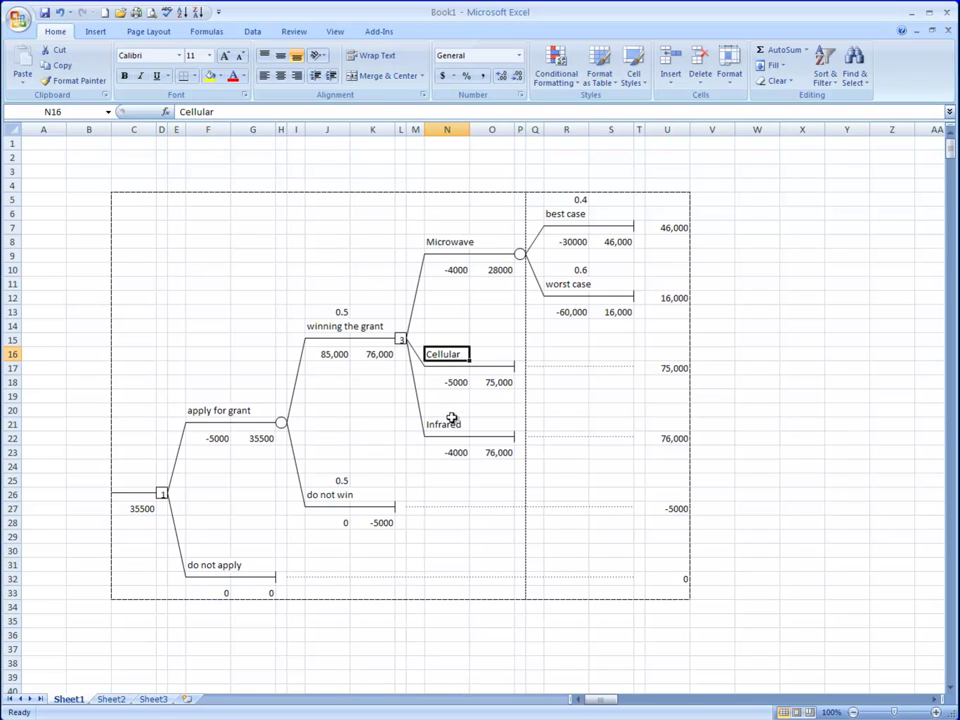
pyautogui.click(448, 421)
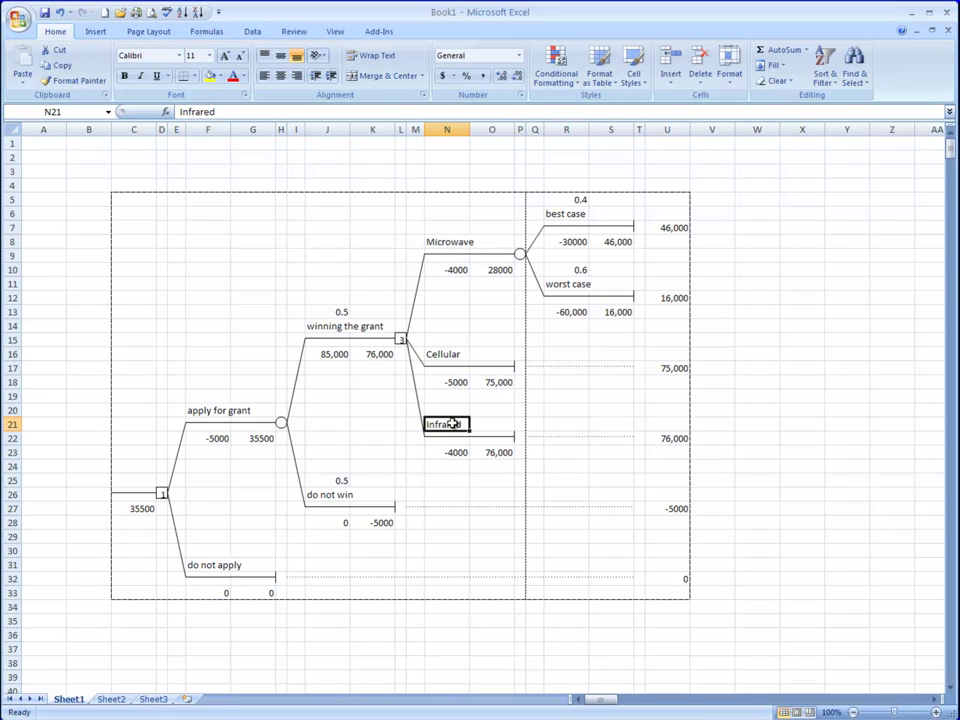
pyautogui.click(565, 256)
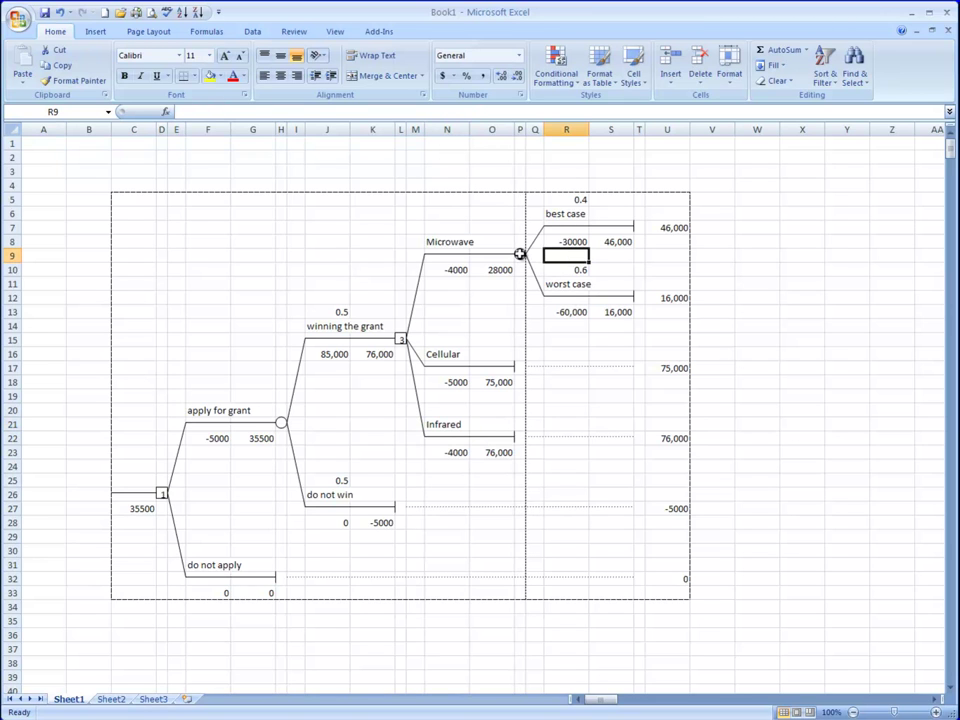
# Copy the TreePlan subtree from the Microwave event node at P9 and paste it at the Cellular terminal node at P17
pyautogui.click(519, 255)
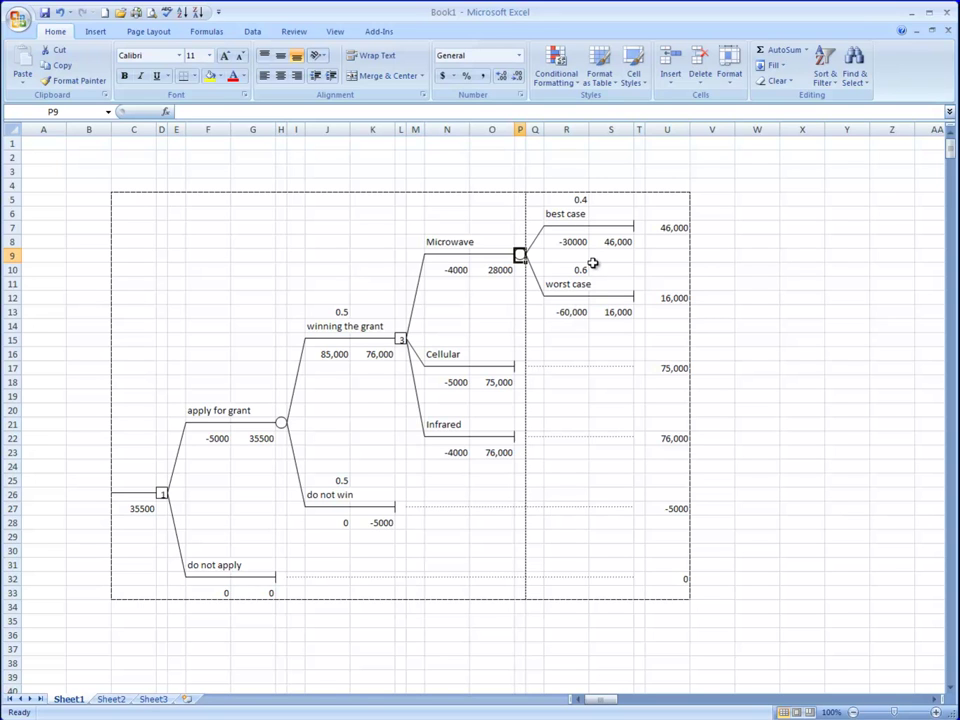
pyautogui.hotkey('ctrl', 'shift', 't')
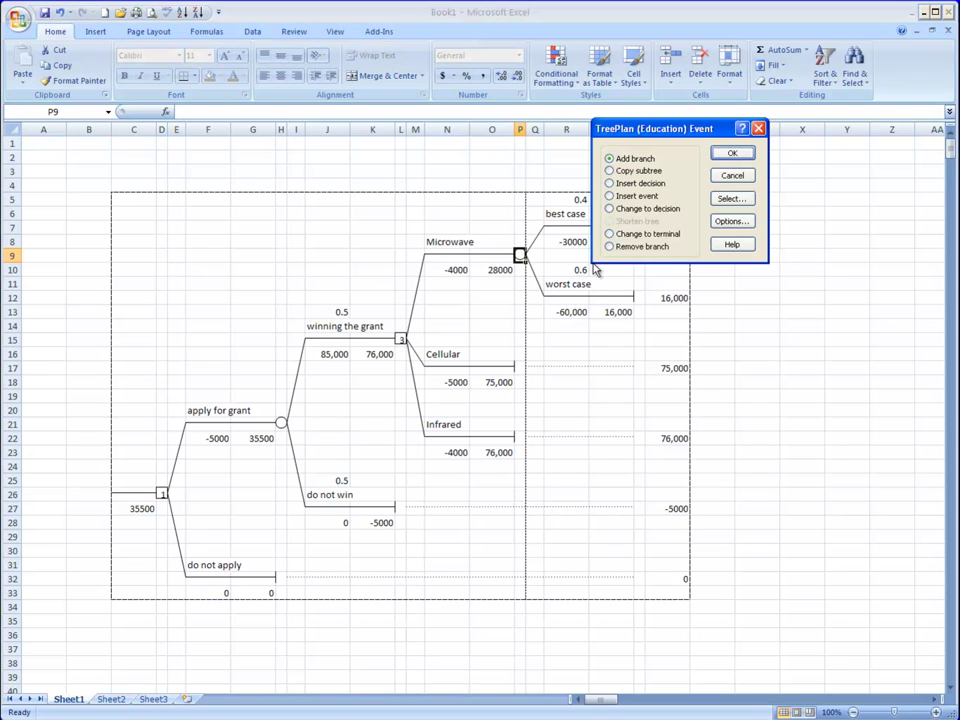
pyautogui.click(610, 172)
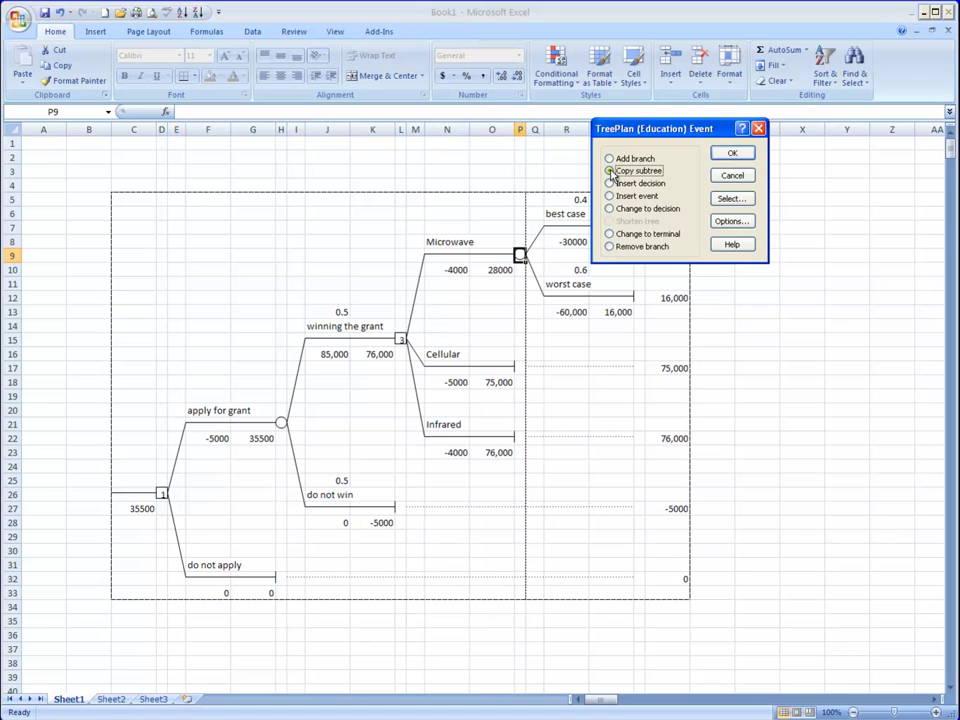
pyautogui.click(731, 155)
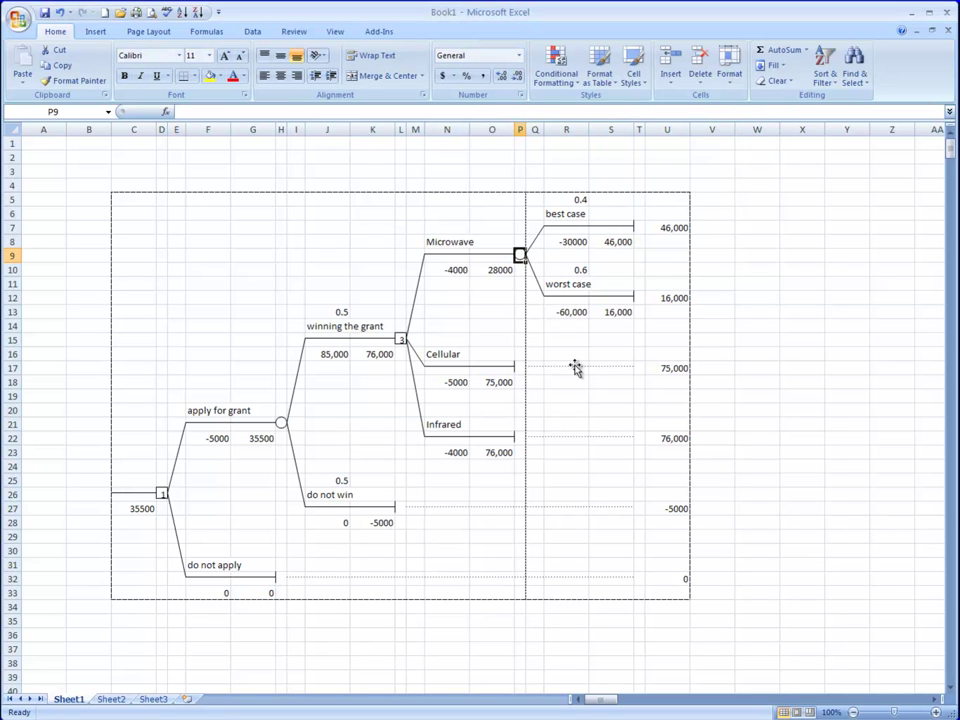
pyautogui.click(520, 367)
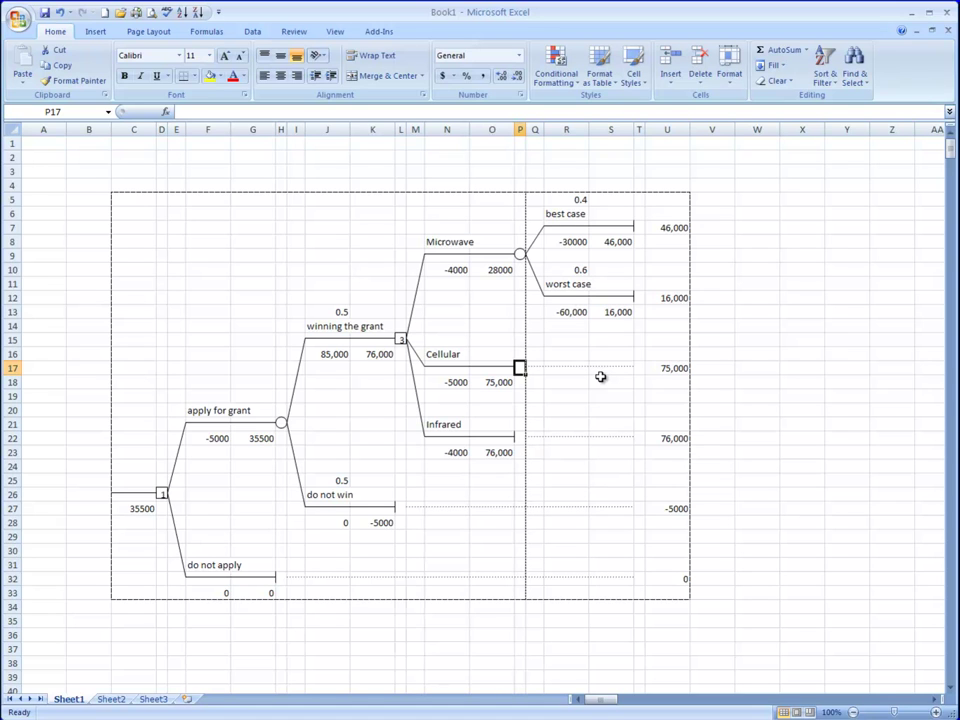
pyautogui.hotkey('ctrl', 'shift', 't')
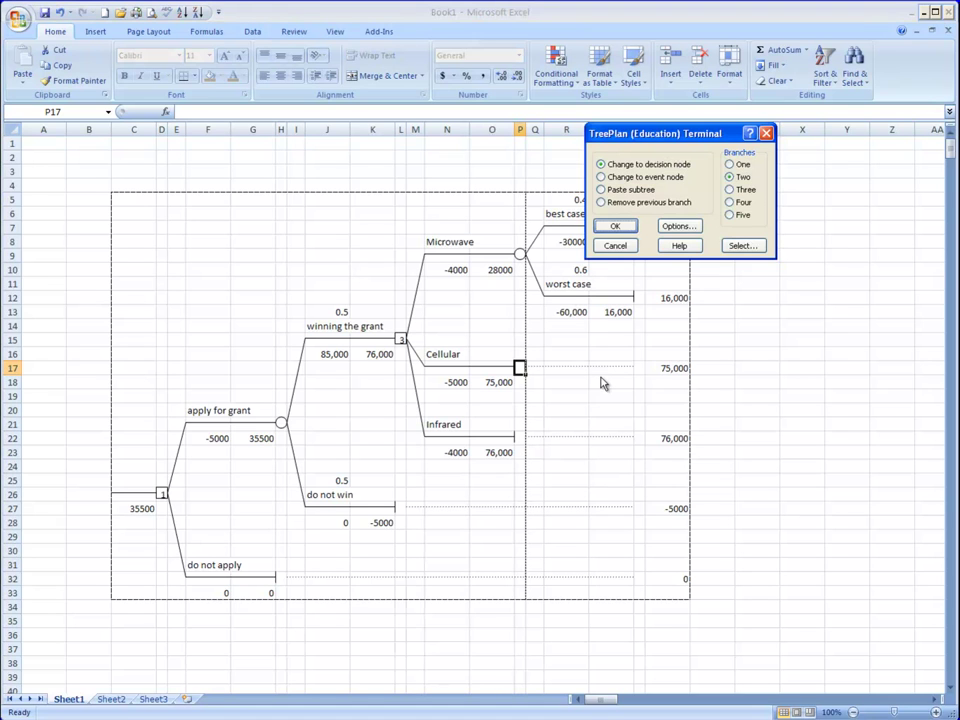
pyautogui.click(602, 189)
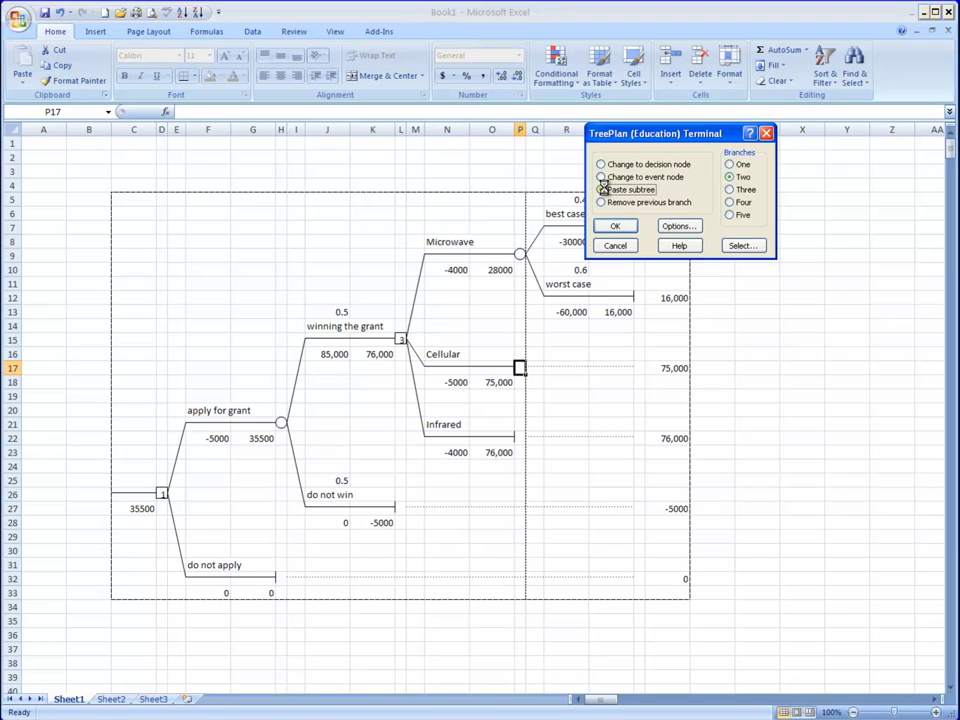
pyautogui.click(610, 226)
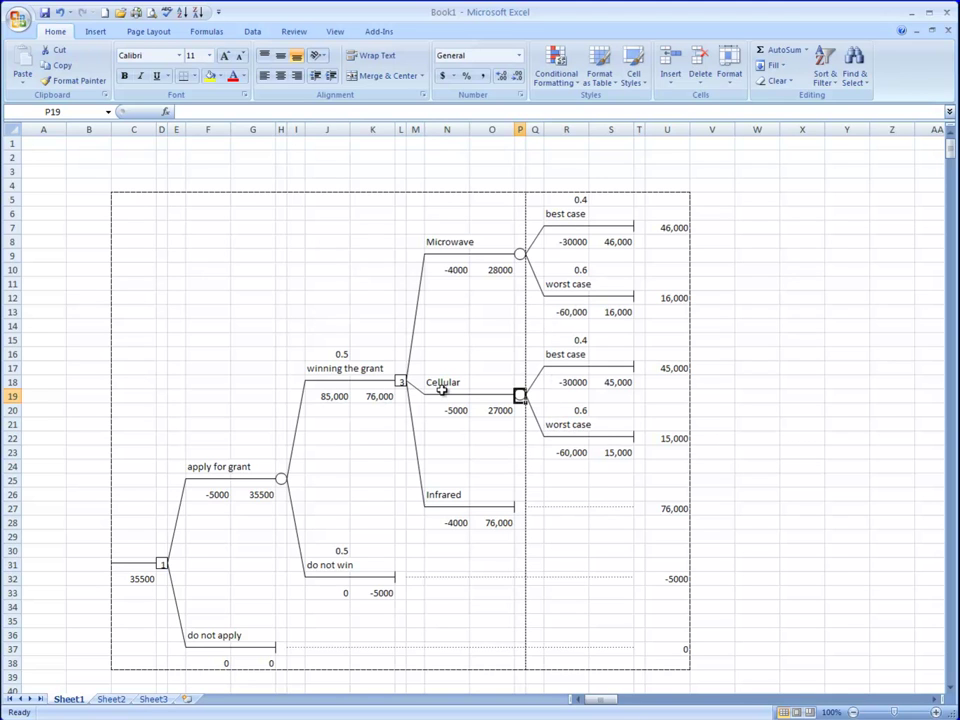
# Set the Cellular best case probability in R15 to 0.8 and its cash flow in R18 to -40000
pyautogui.click(566, 341)
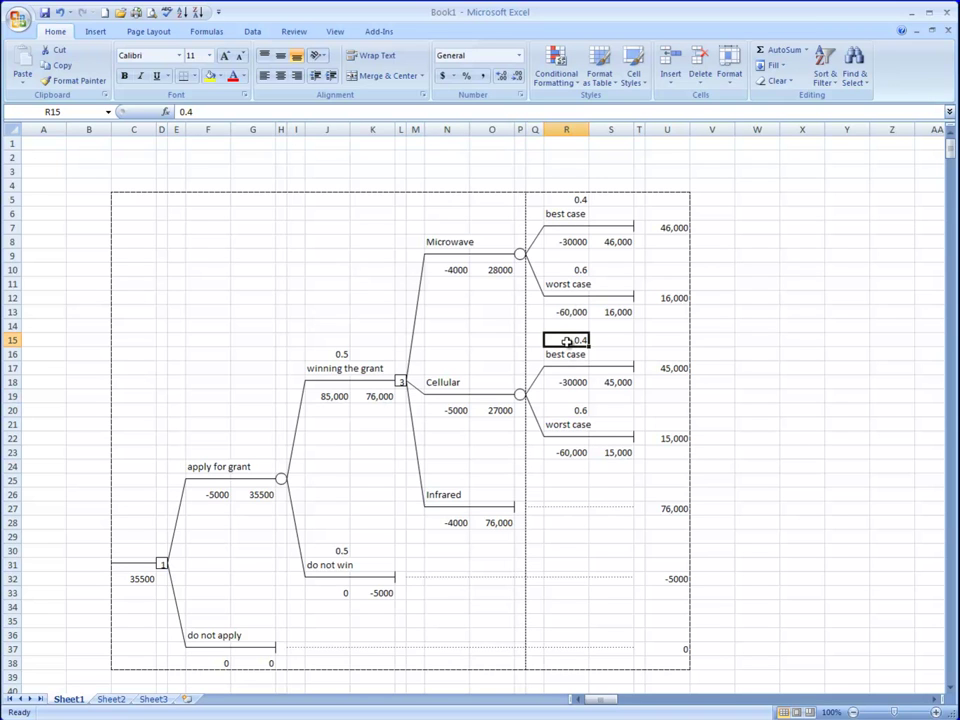
pyautogui.write('0.8')
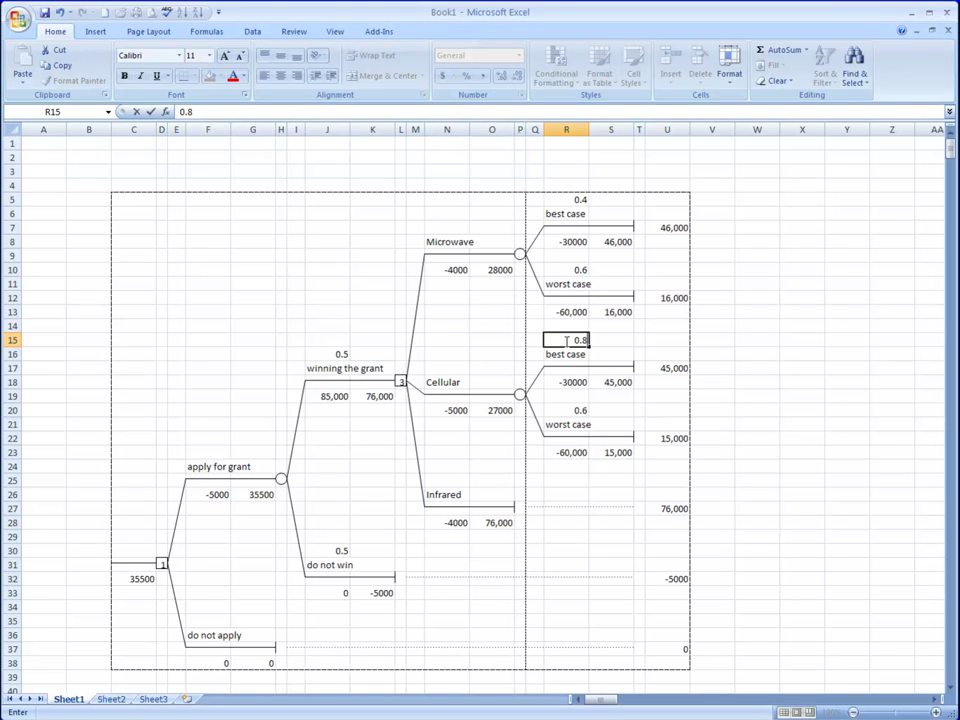
pyautogui.press('Return')
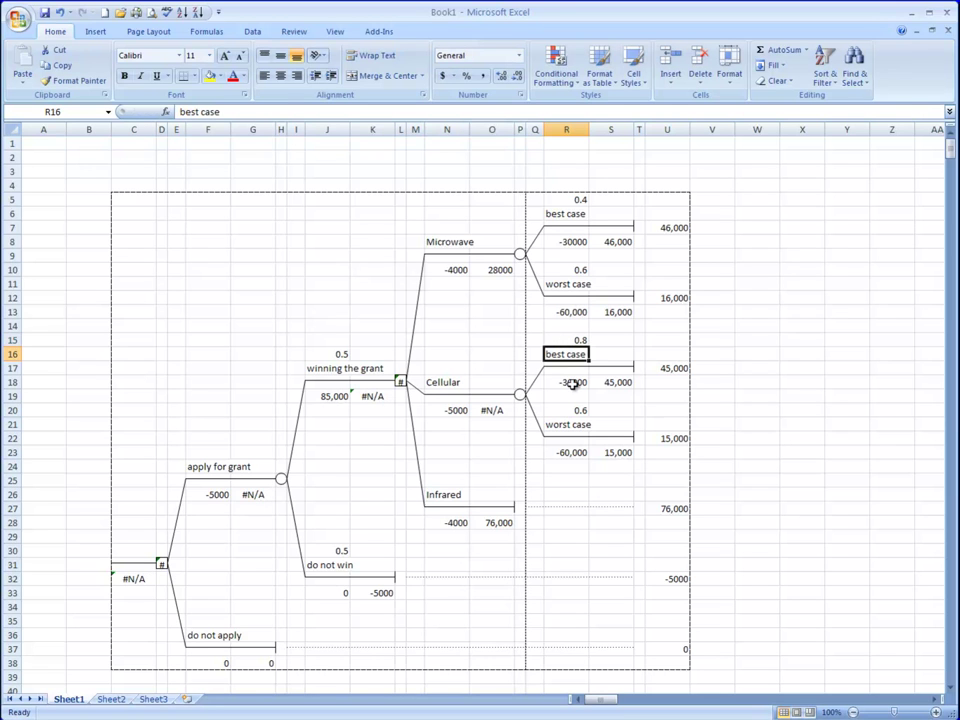
pyautogui.click(572, 385)
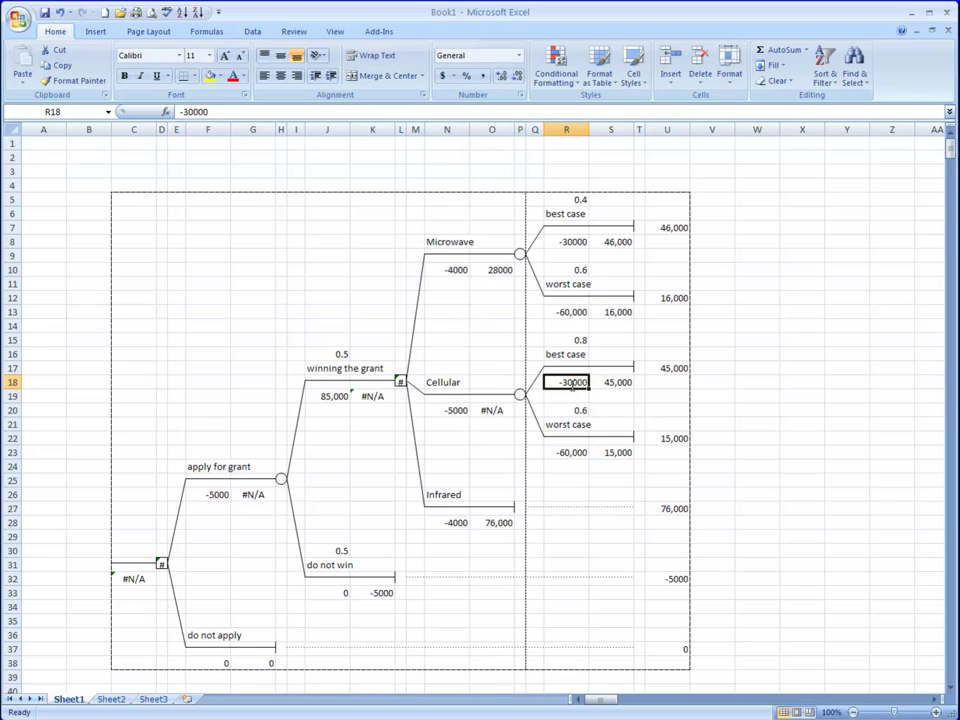
pyautogui.doubleClick(571, 382)
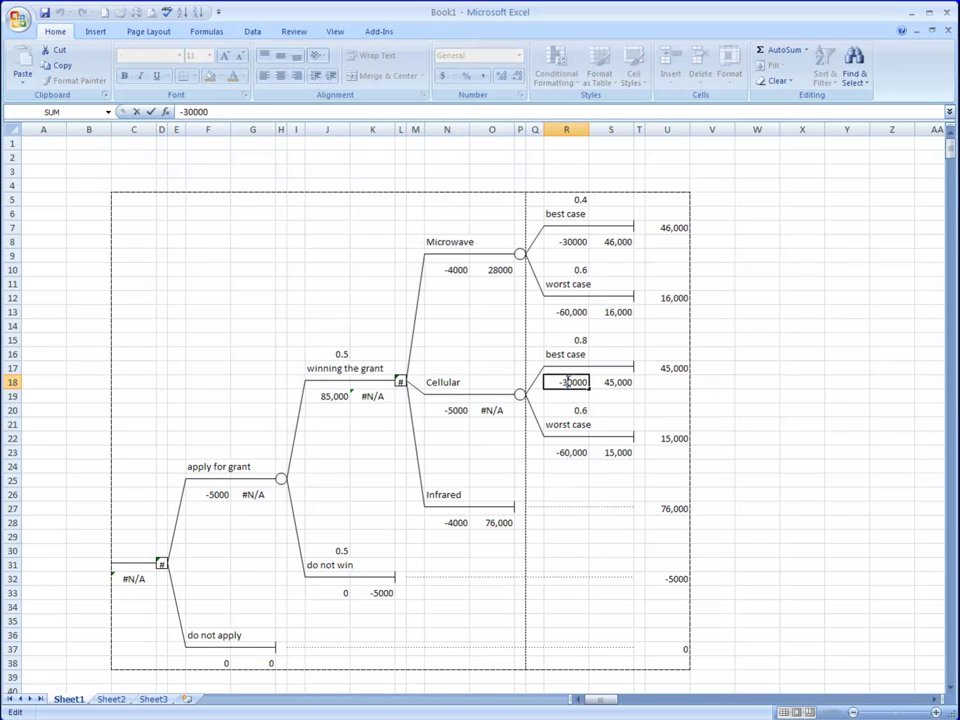
pyautogui.press('BackSpace')
pyautogui.write('4')
pyautogui.press('Return')
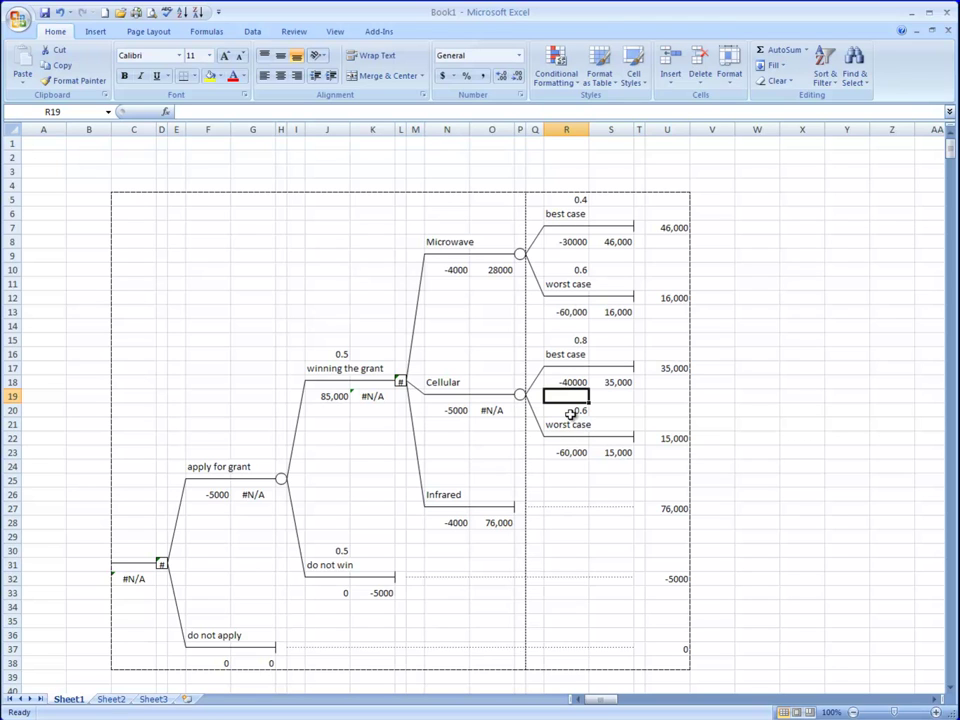
# Set the Cellular worst case probability in R20 to 0.2 and its cash flow in R23 to -70,000
pyautogui.click(570, 411)
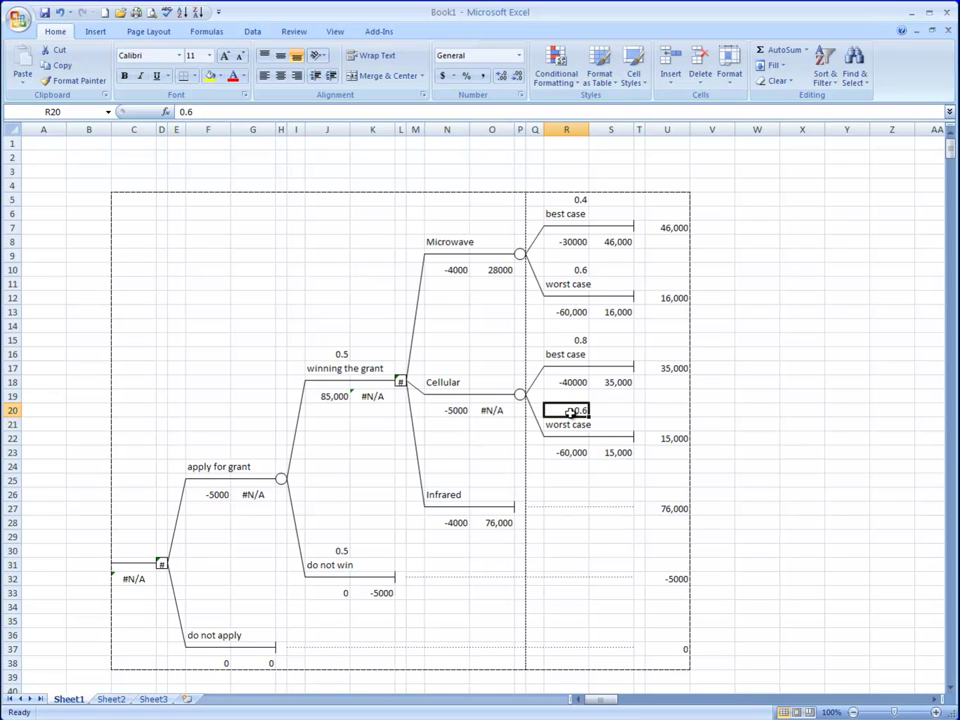
pyautogui.write('0.2')
pyautogui.press('Return')
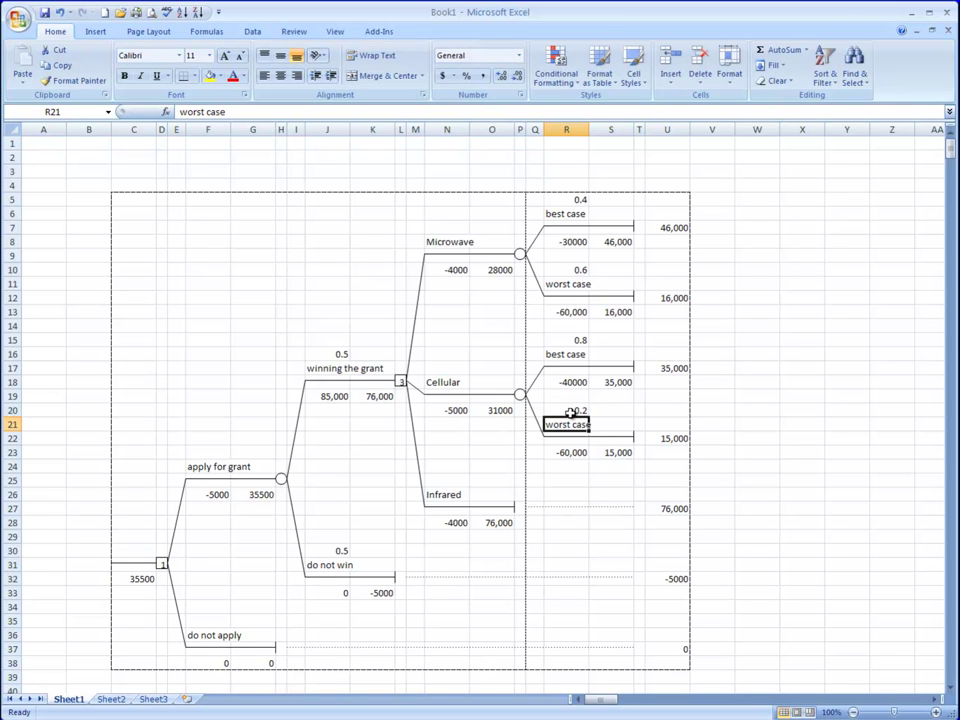
pyautogui.click(565, 452)
pyautogui.doubleClick(563, 452)
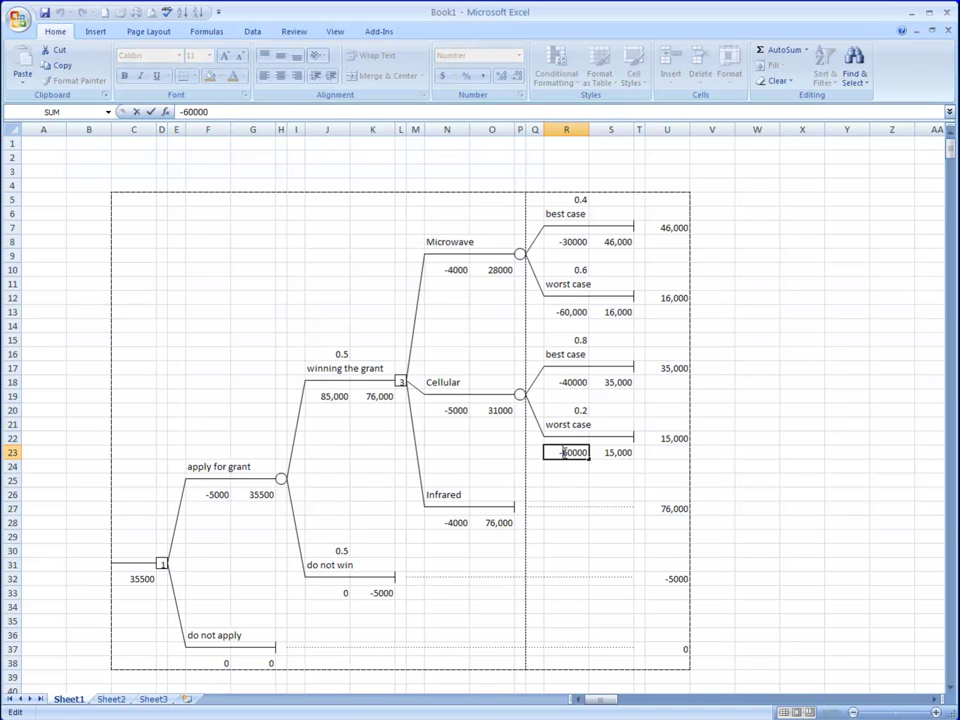
pyautogui.press('Delete')
pyautogui.write('7')
pyautogui.press('Return')
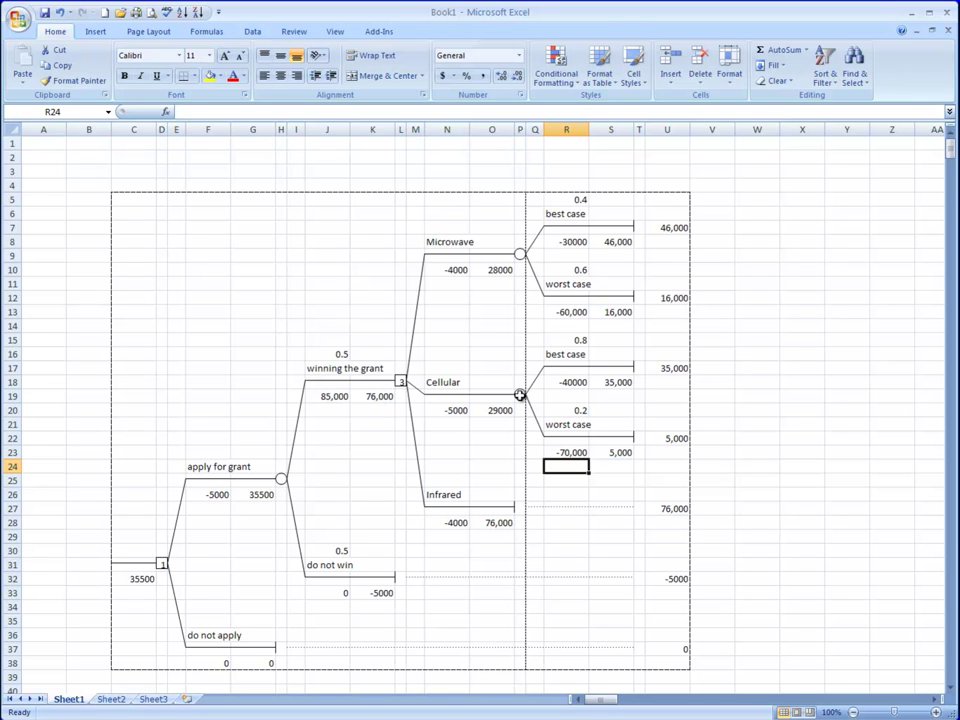
# Copy the TreePlan subtree from the Cellular event node at P19 and paste it at the Infrared terminal node at P27
pyautogui.click(520, 396)
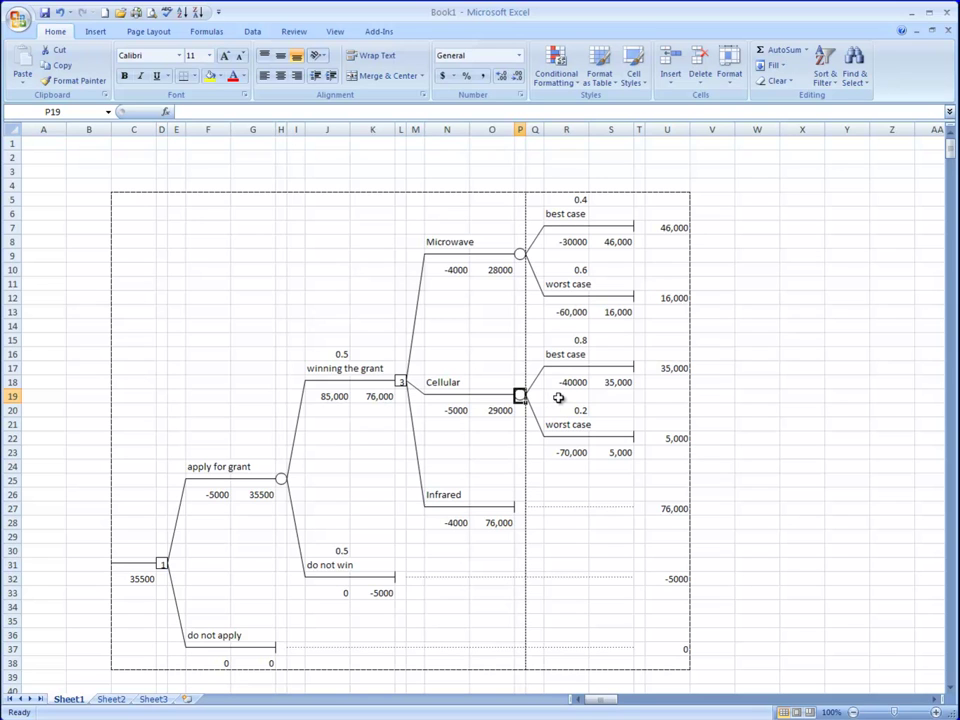
pyautogui.hotkey('ctrl', 'shift', 't')
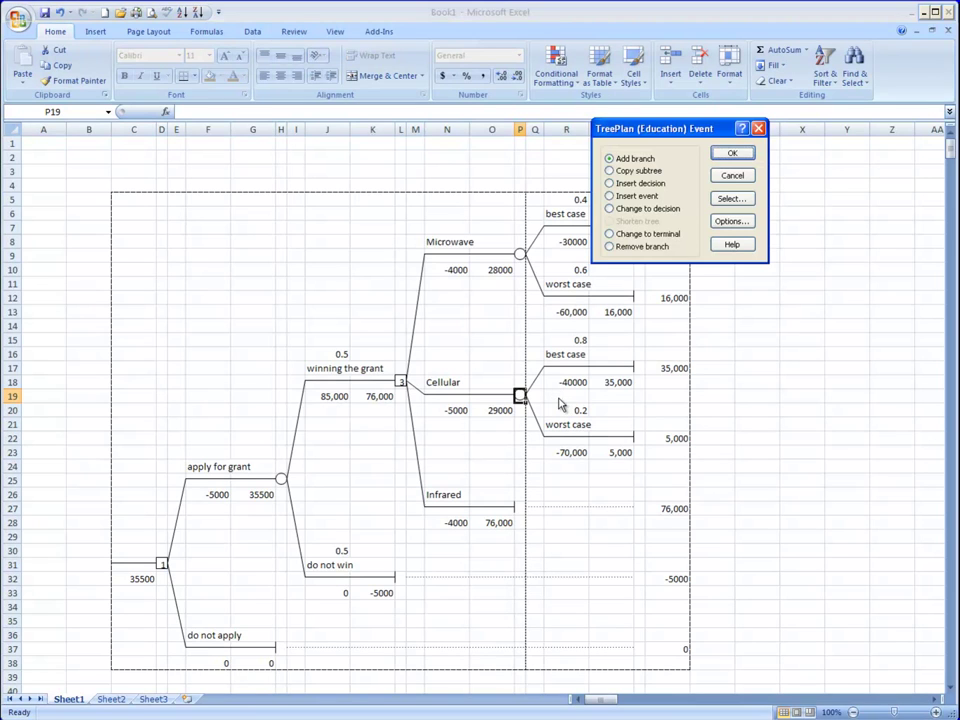
pyautogui.click(610, 172)
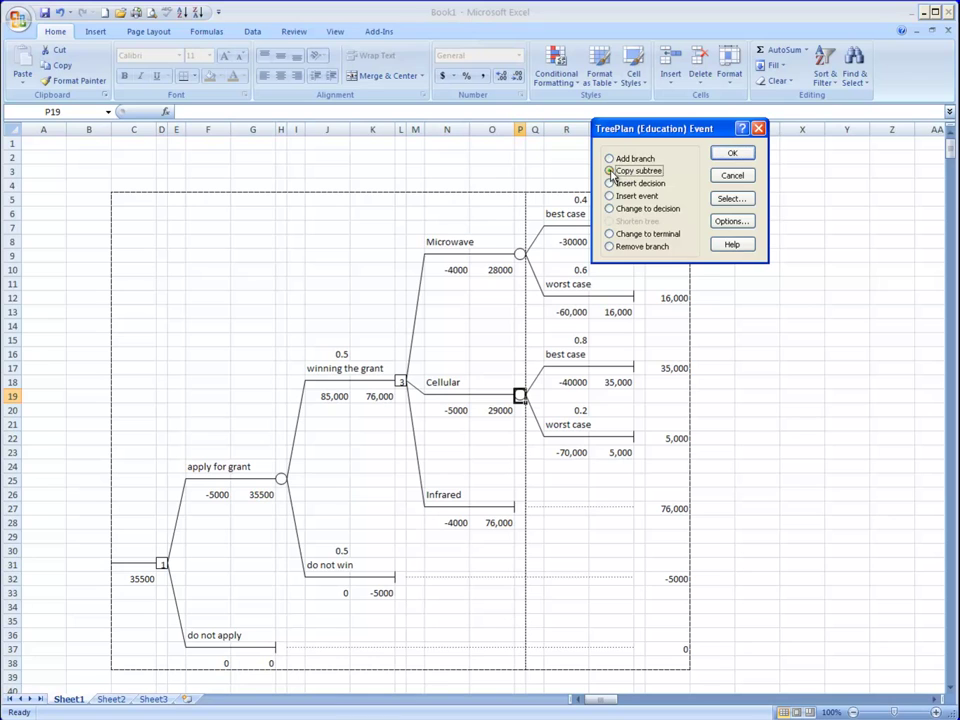
pyautogui.click(730, 153)
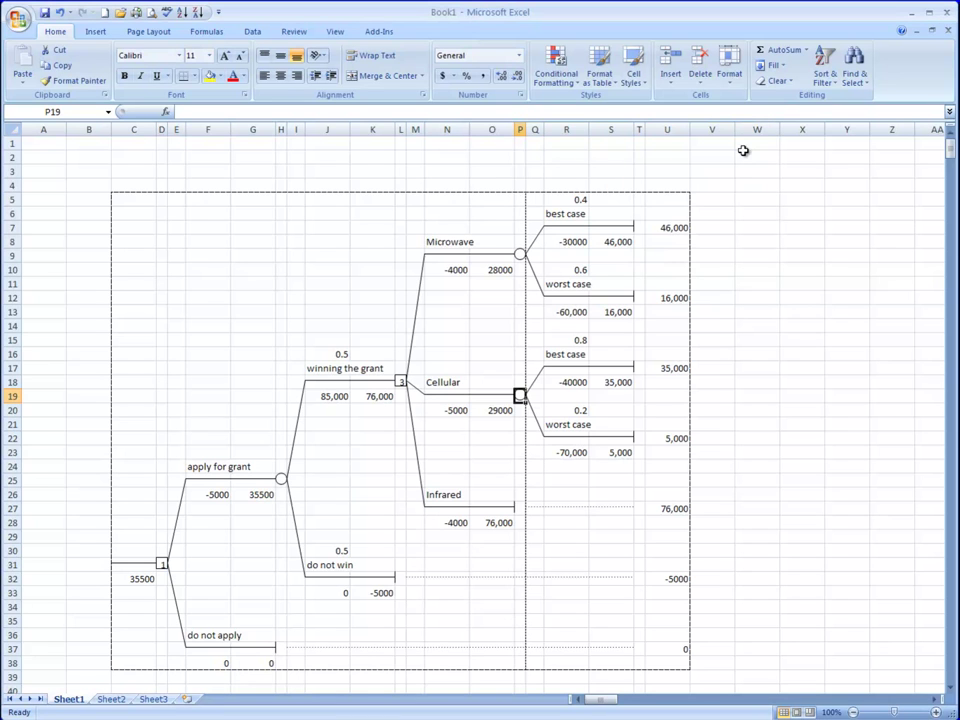
pyautogui.click(520, 509)
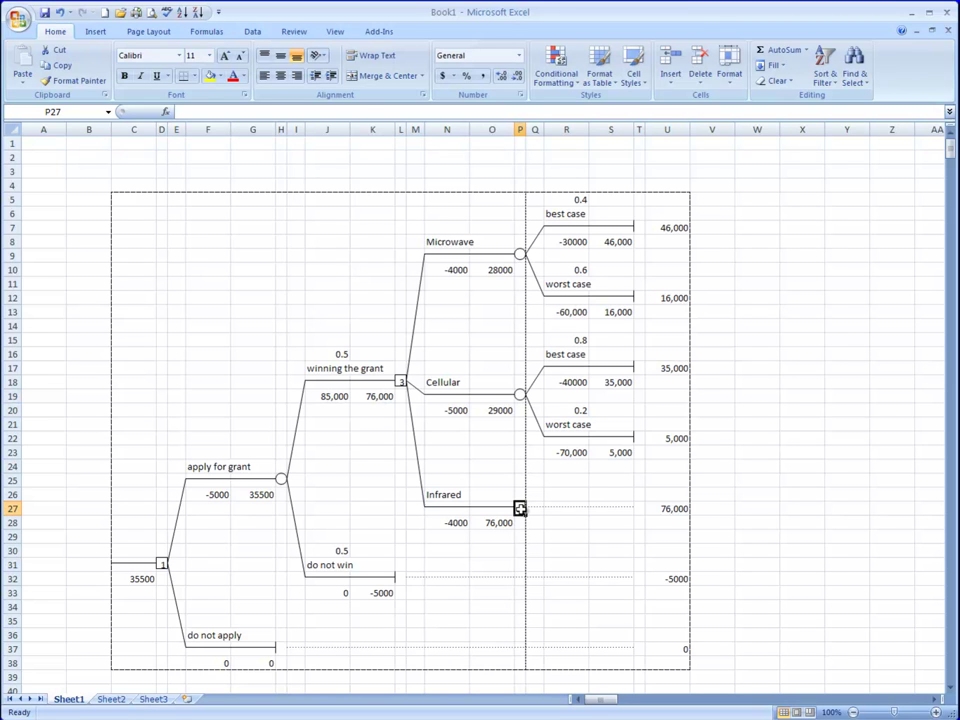
pyautogui.hotkey('ctrl', 'shift', 't')
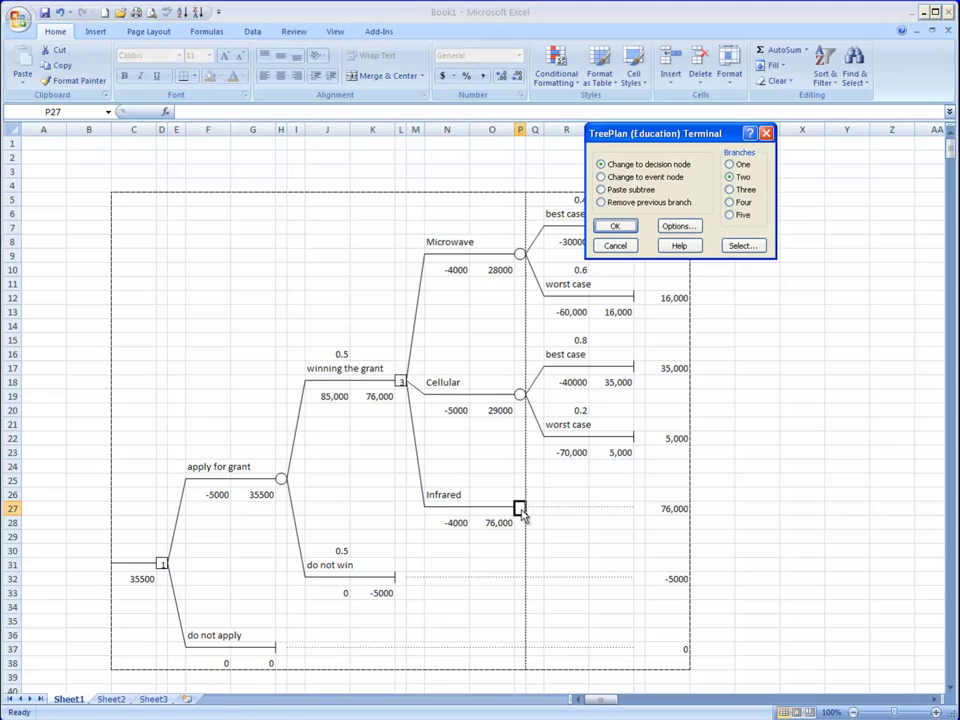
pyautogui.click(601, 190)
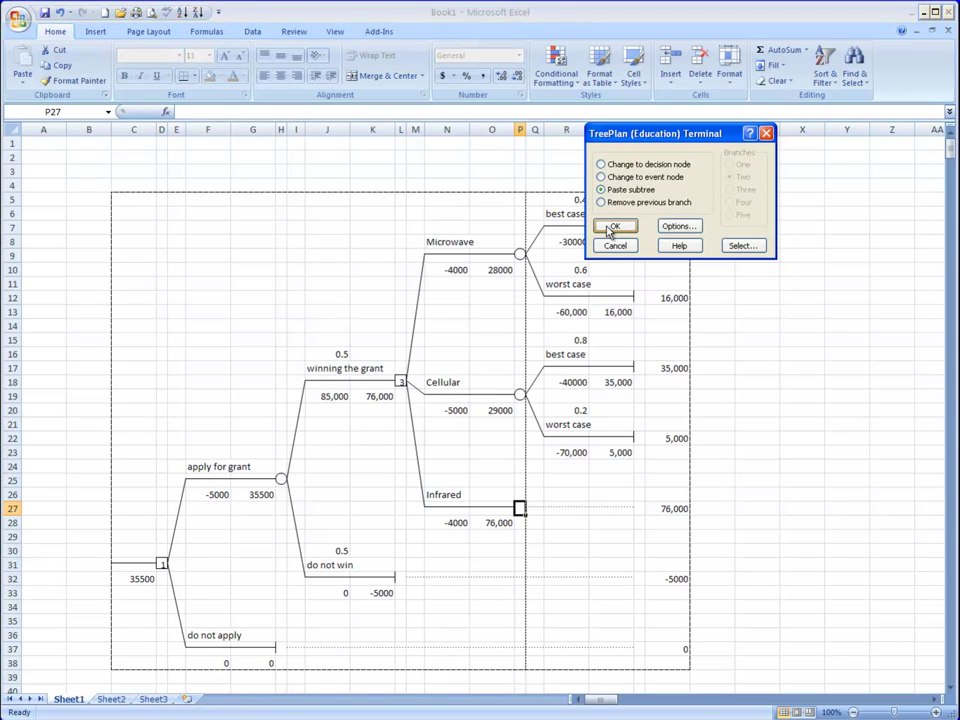
pyautogui.click(606, 226)
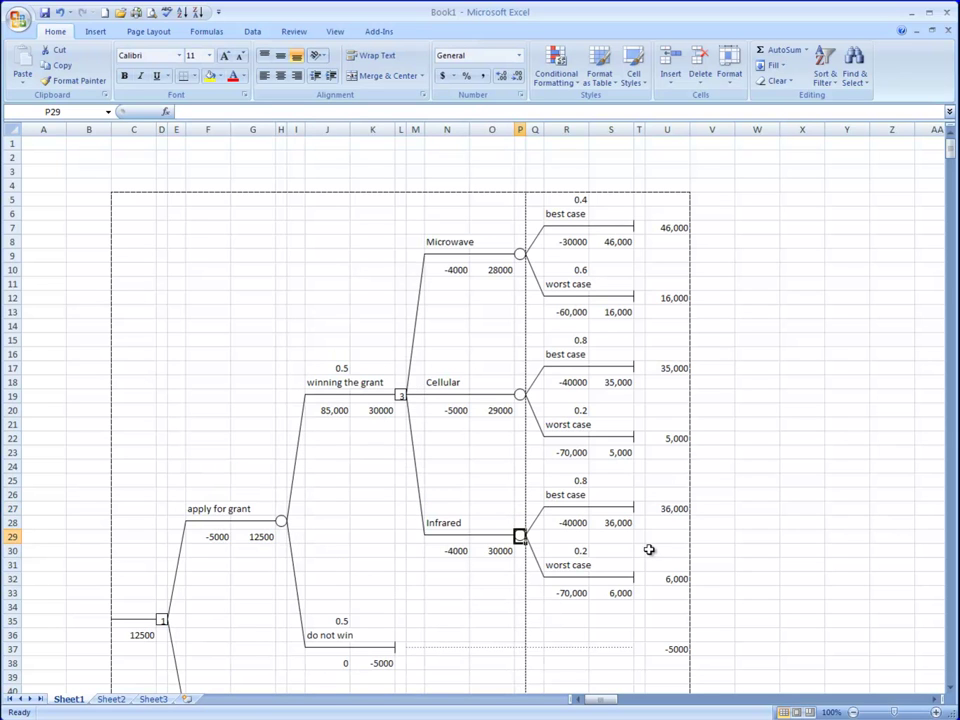
# Set the Infrared best case probability in R25 to 0.9 and the worst case probability in R30 to 0.1
pyautogui.click(567, 482)
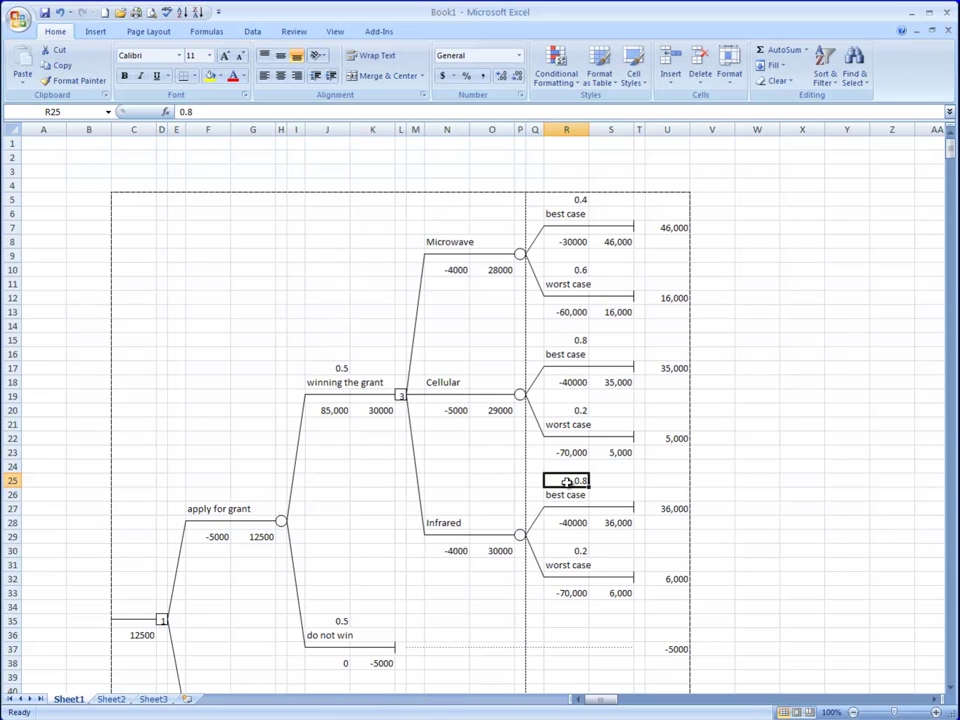
pyautogui.write('0.9')
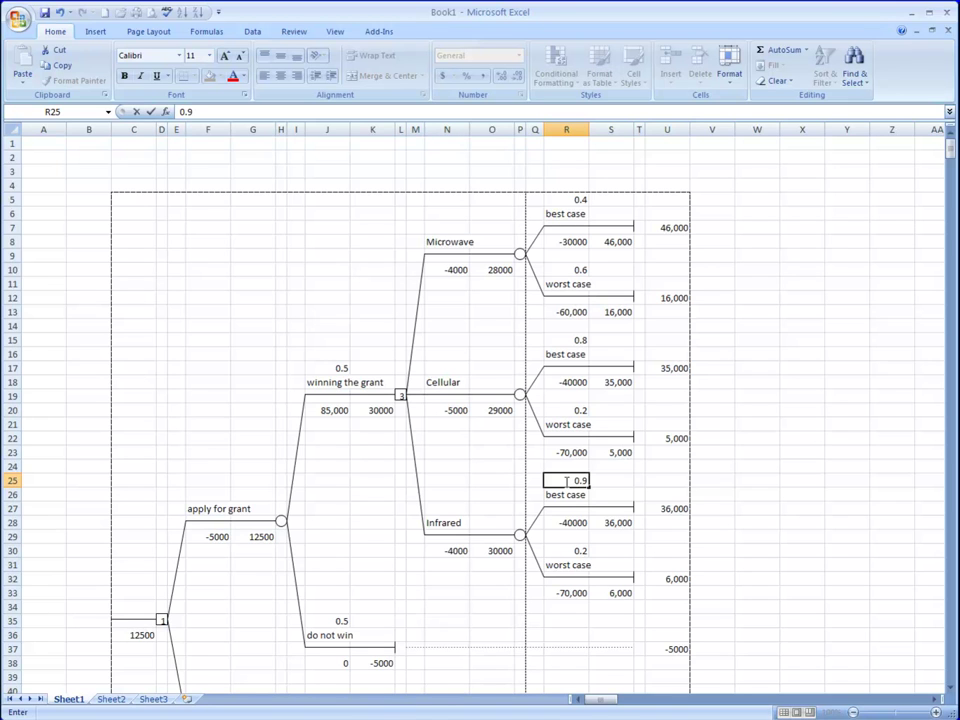
pyautogui.press('Return')
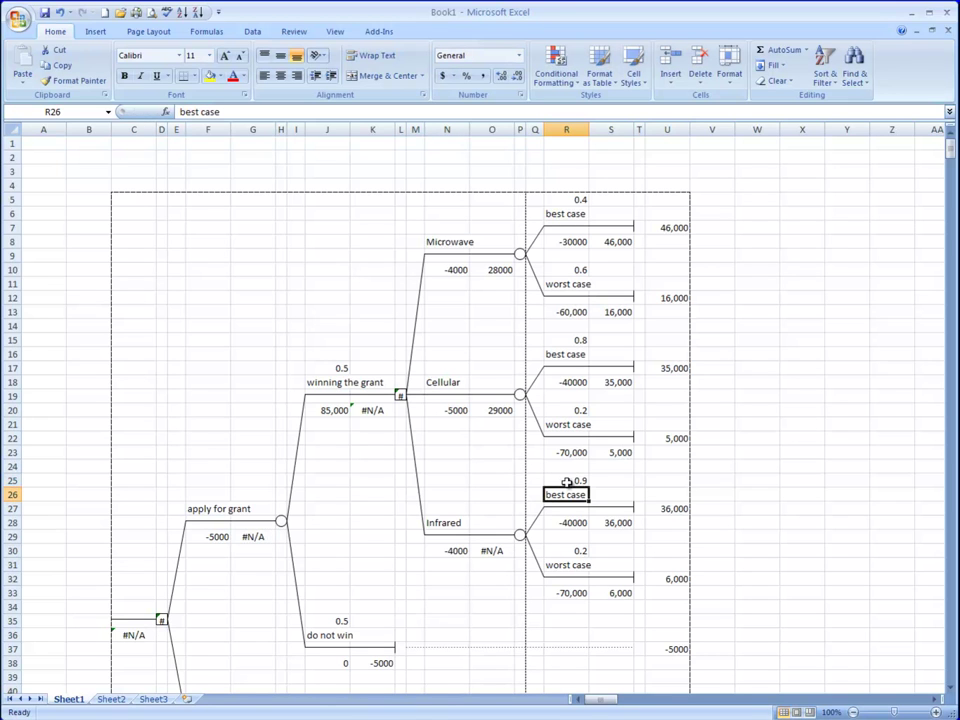
pyautogui.click(561, 550)
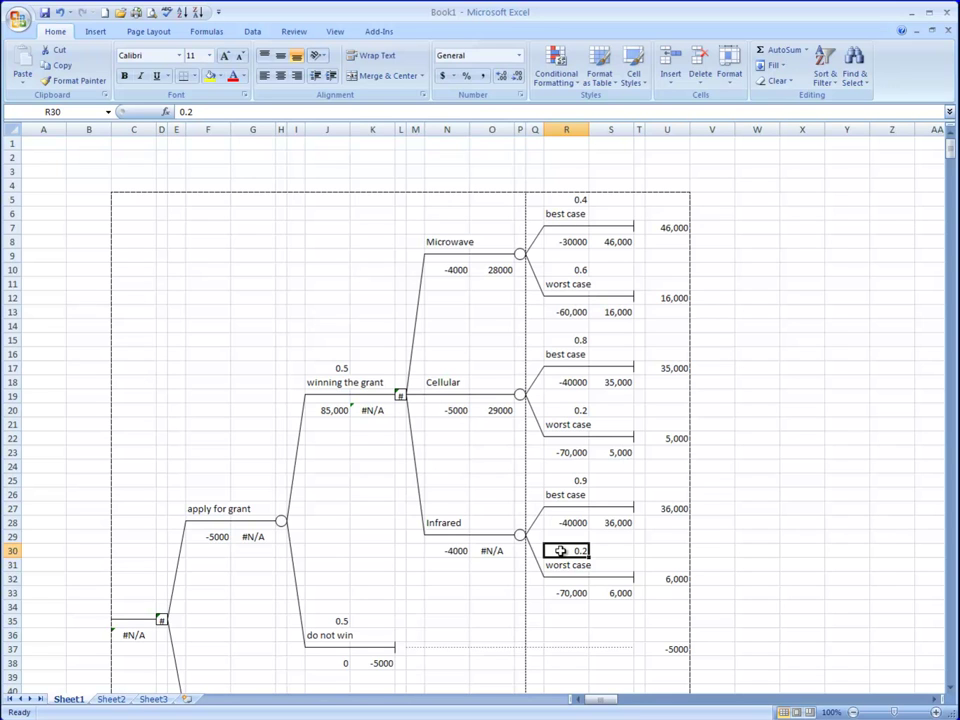
pyautogui.write('0.1')
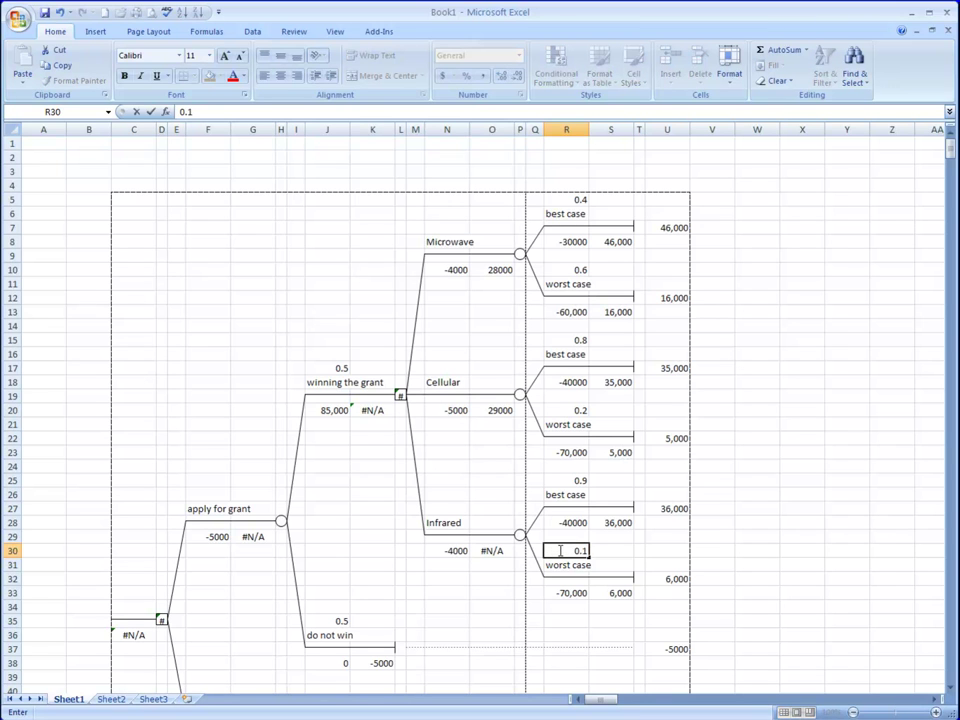
# Set the Infrared worst case cash flow in R33 to -80,000
pyautogui.click(566, 593)
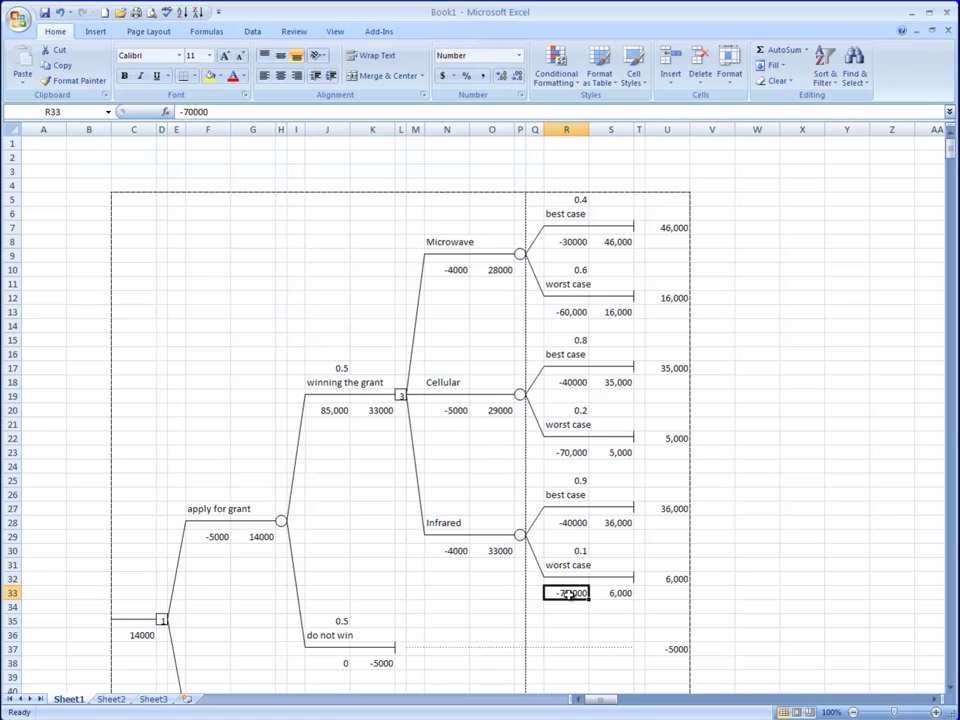
pyautogui.doubleClick(566, 593)
pyautogui.press('BackSpace')
pyautogui.write('8')
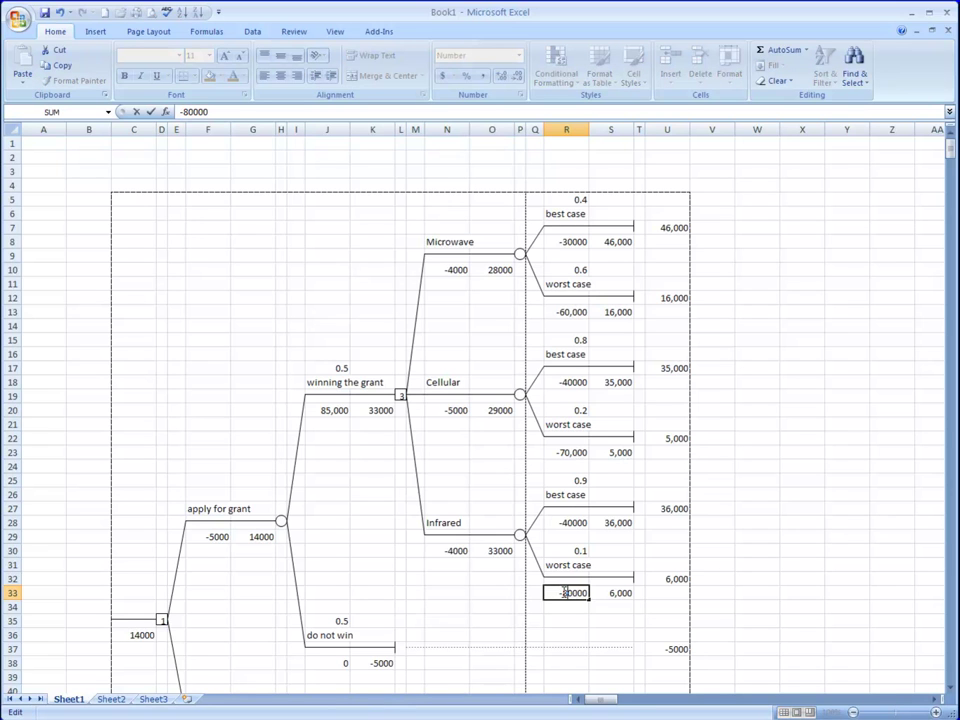
pyautogui.press('Return')
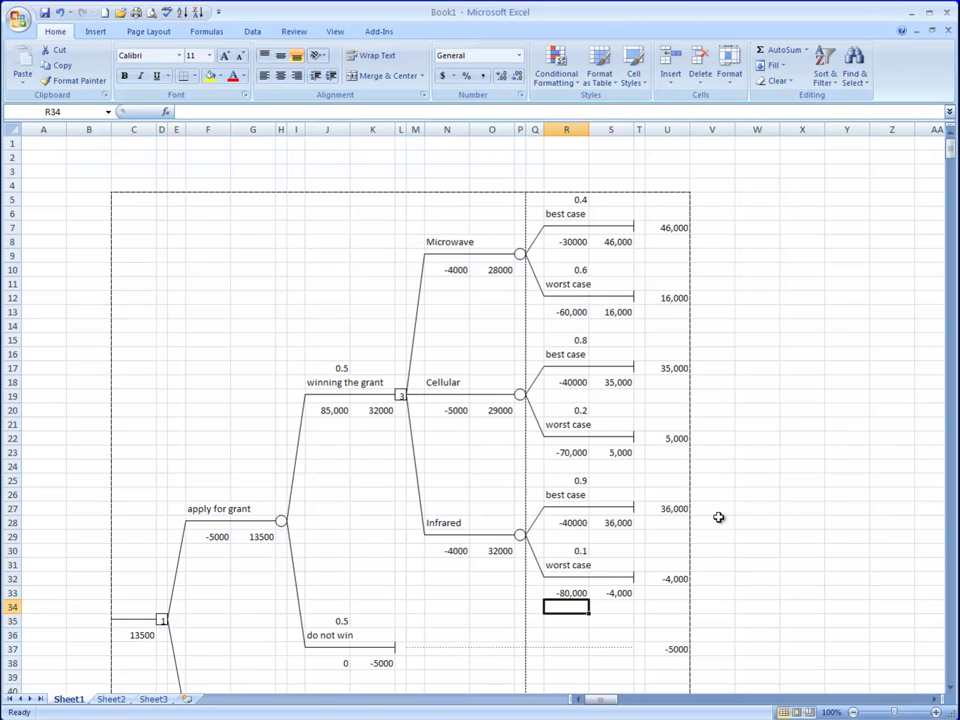
# Examine the expected values of Microwave and Infrared, and the choice and rollback formulas at the technology decision node
pyautogui.scroll(-1, 718, 517)
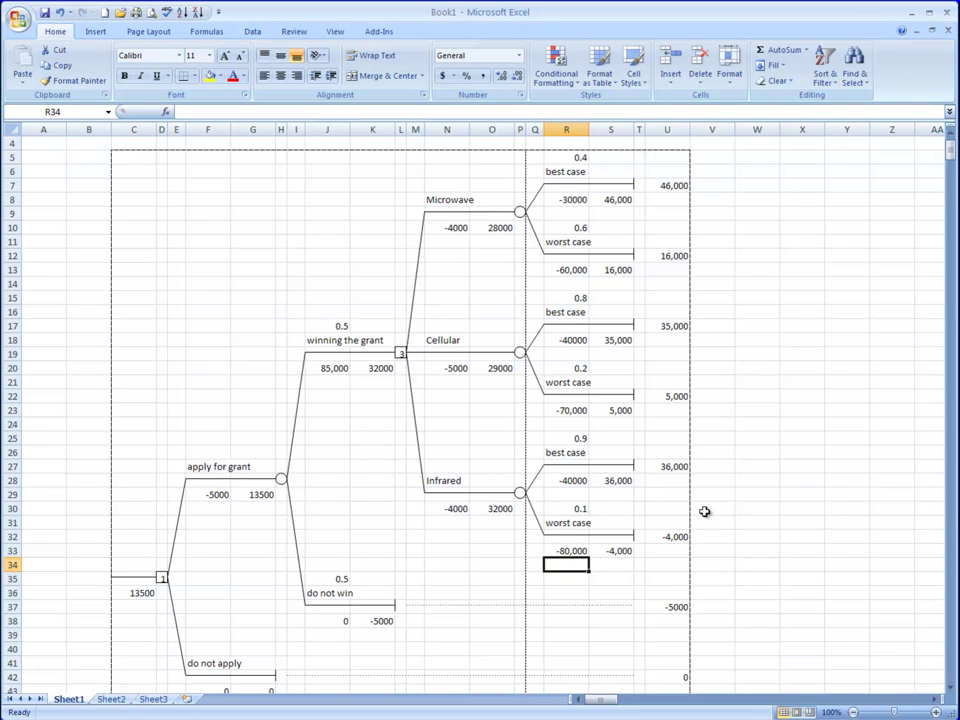
pyautogui.click(497, 227)
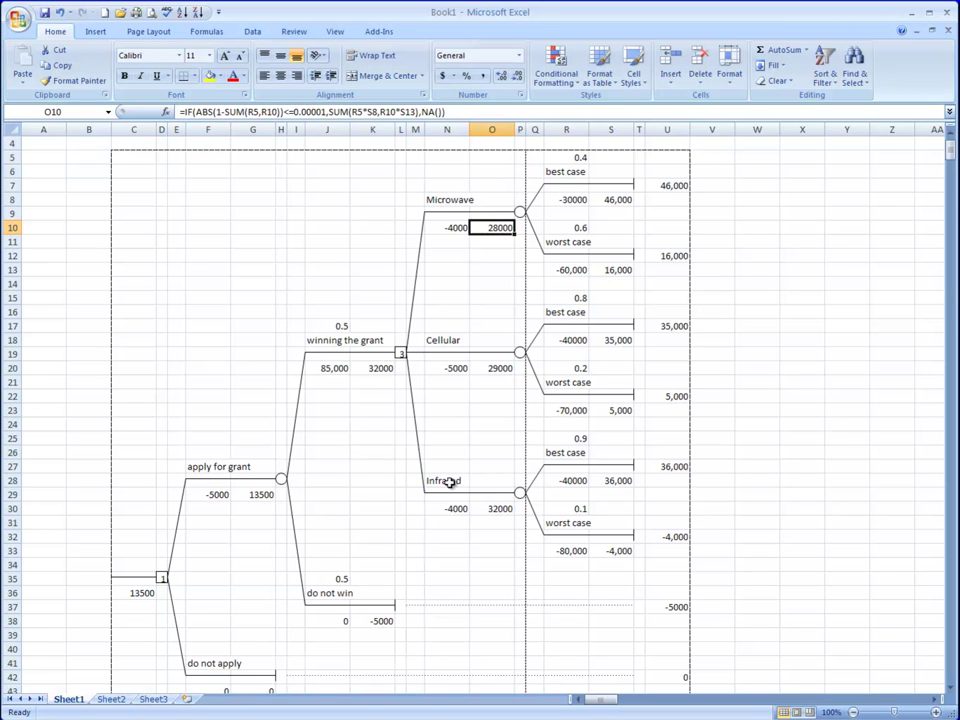
pyautogui.click(497, 509)
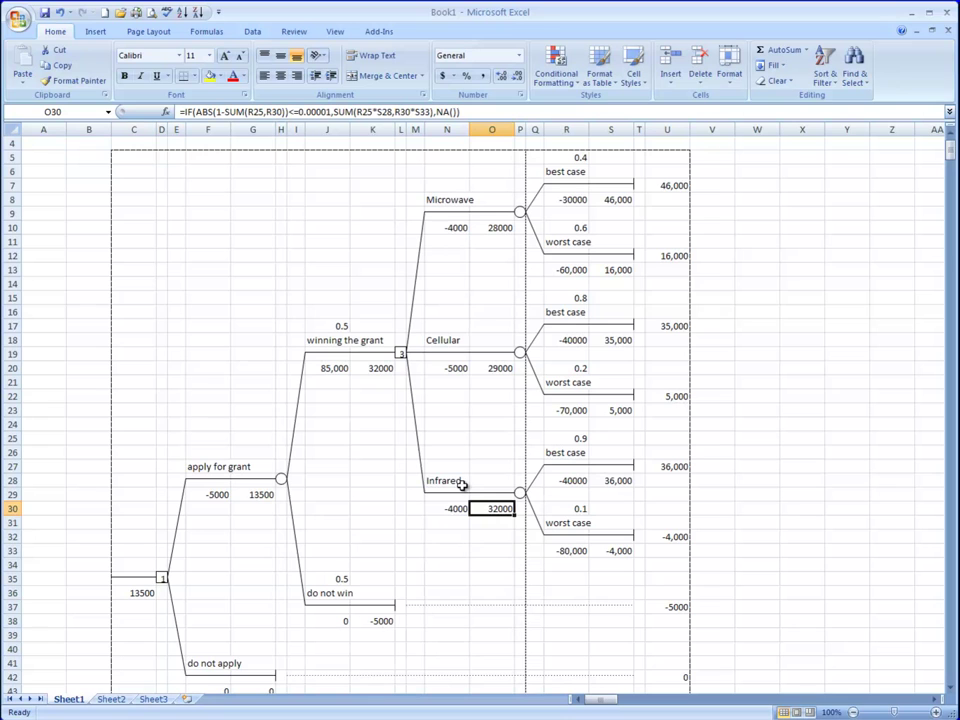
pyautogui.click(400, 352)
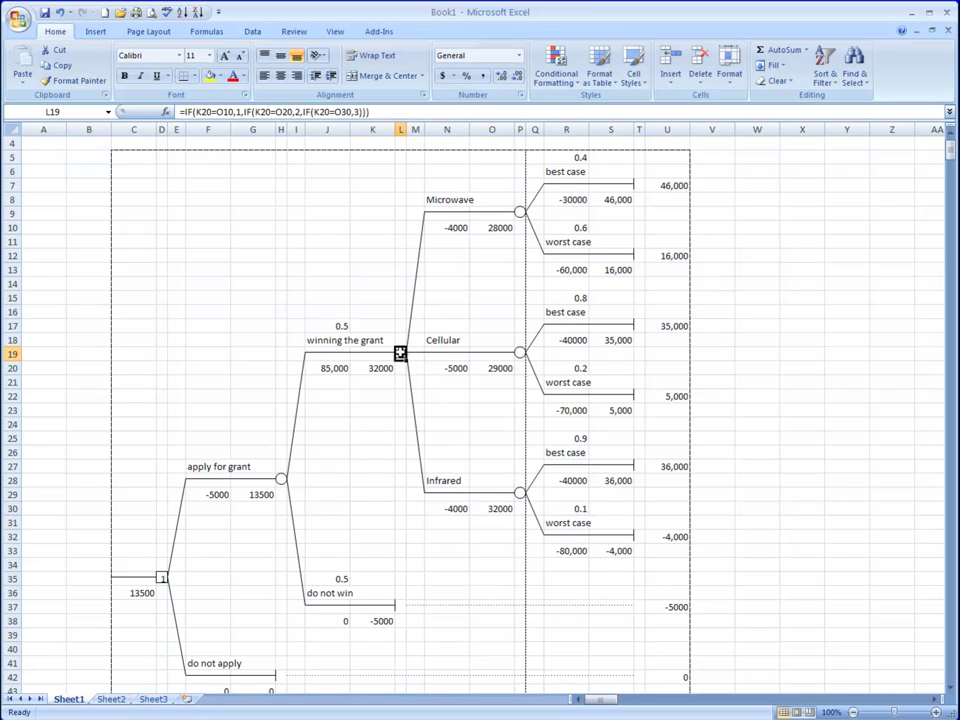
pyautogui.click(382, 368)
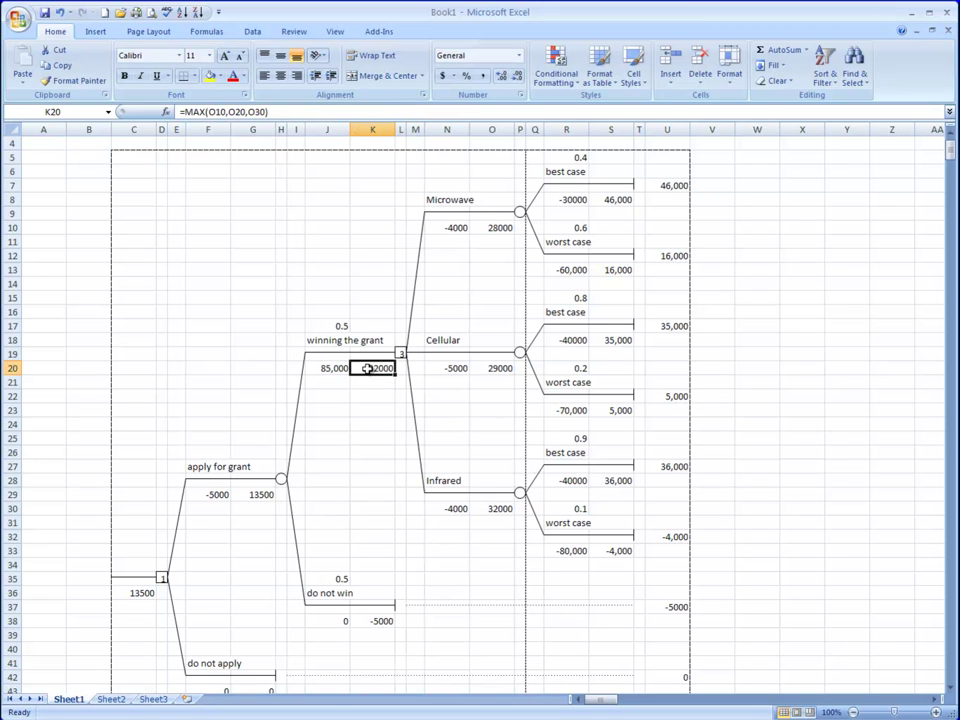
# Examine the probabilities and rollback values of the winning and not winning branches, and the expected value of applying in G29
pyautogui.scroll(-1, 368, 368)
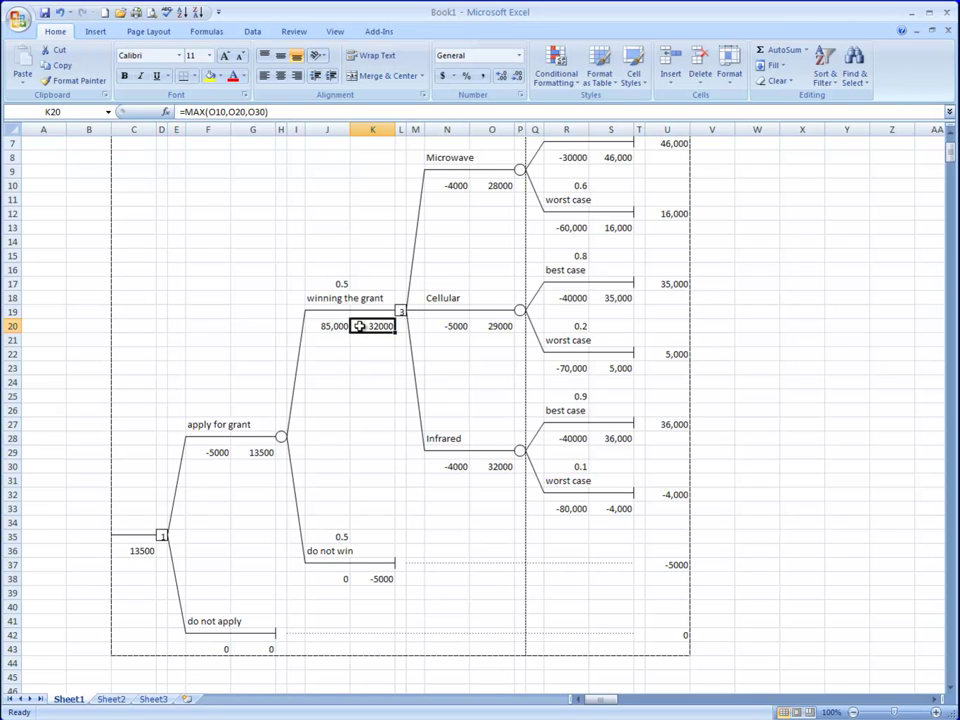
pyautogui.click(333, 537)
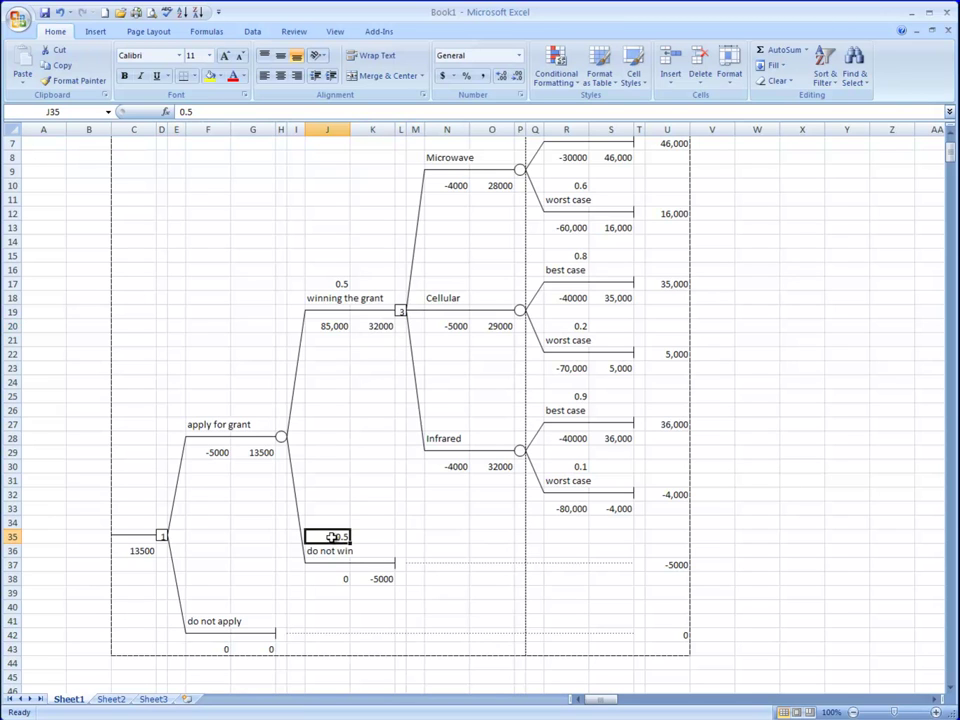
pyautogui.click(374, 581)
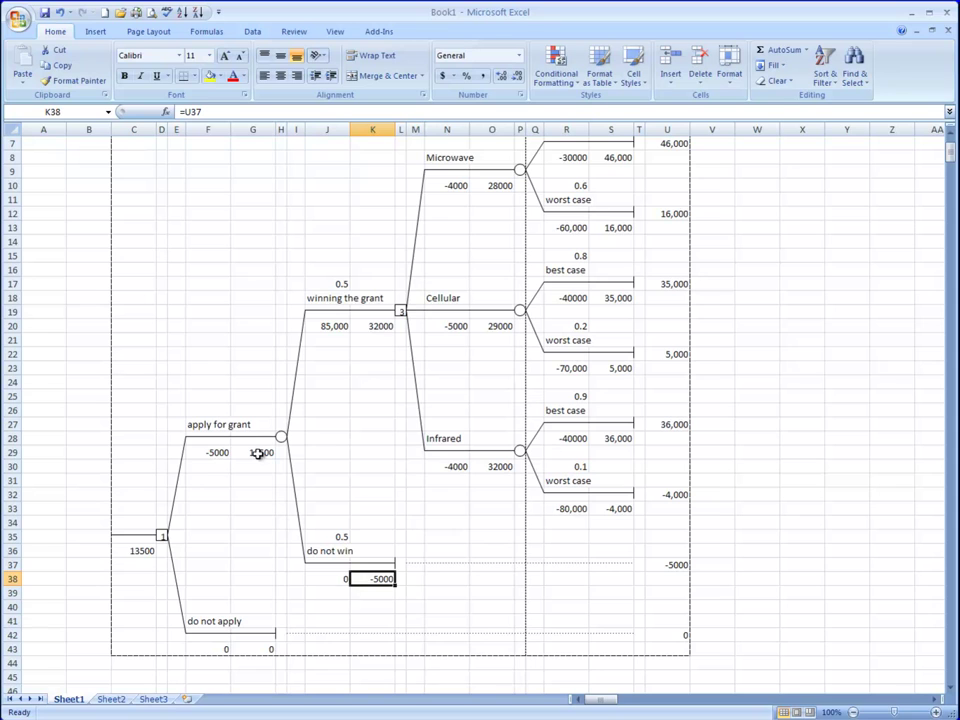
pyautogui.click(337, 283)
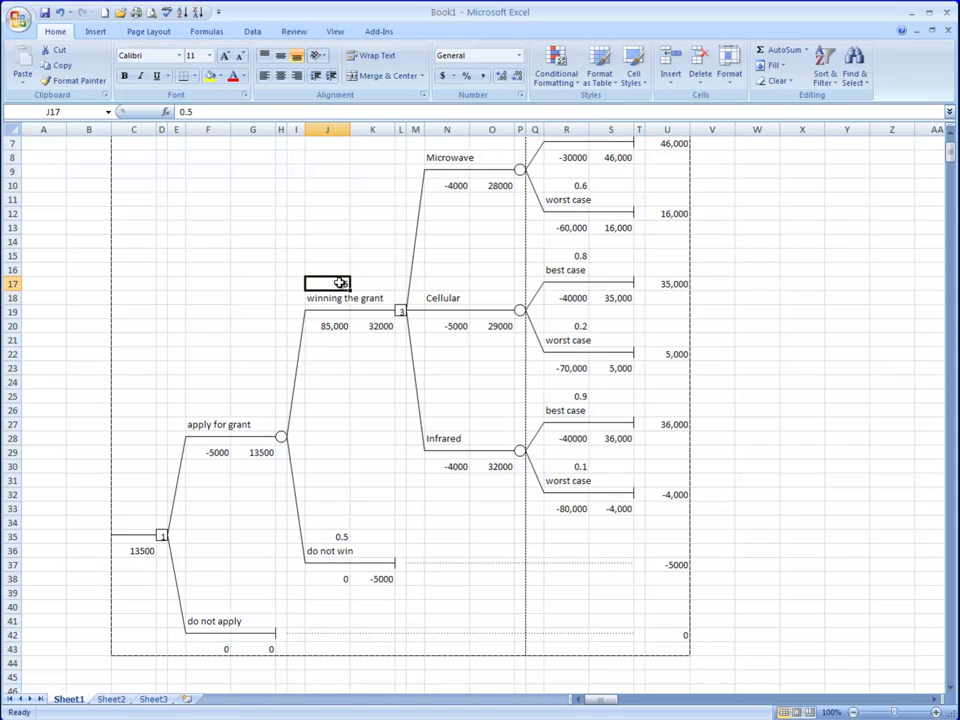
pyautogui.click(369, 328)
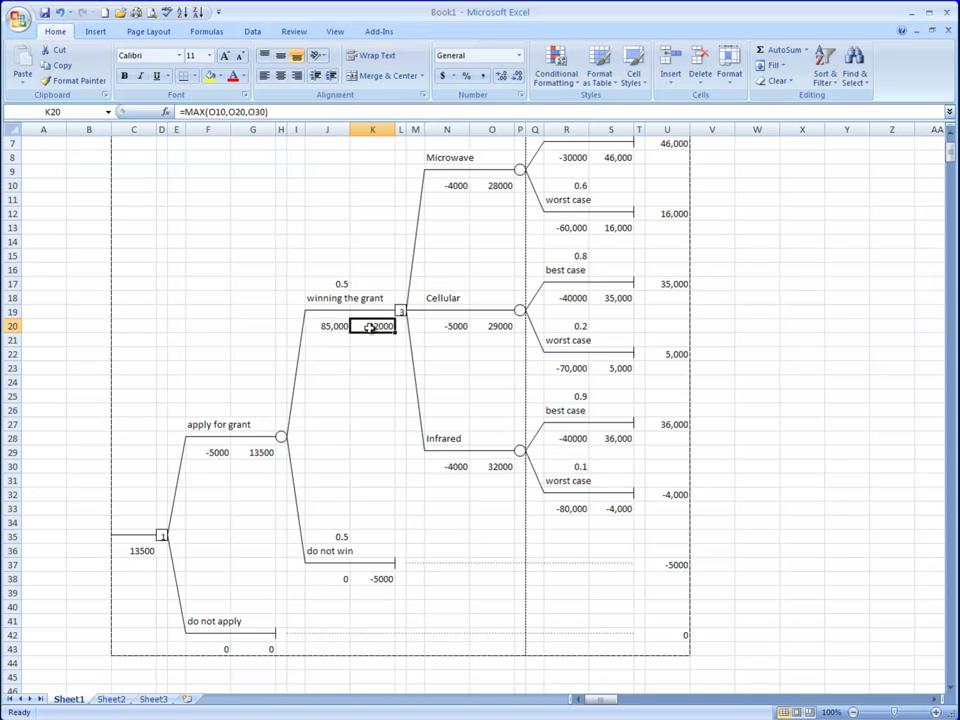
pyautogui.click(340, 538)
pyautogui.click(373, 580)
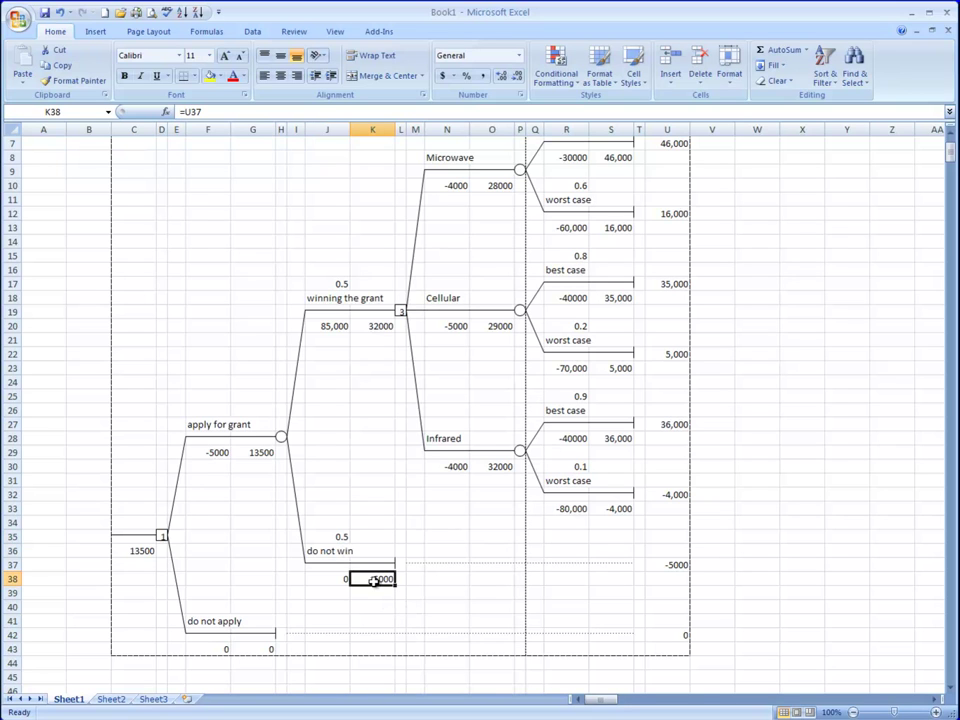
pyautogui.click(254, 453)
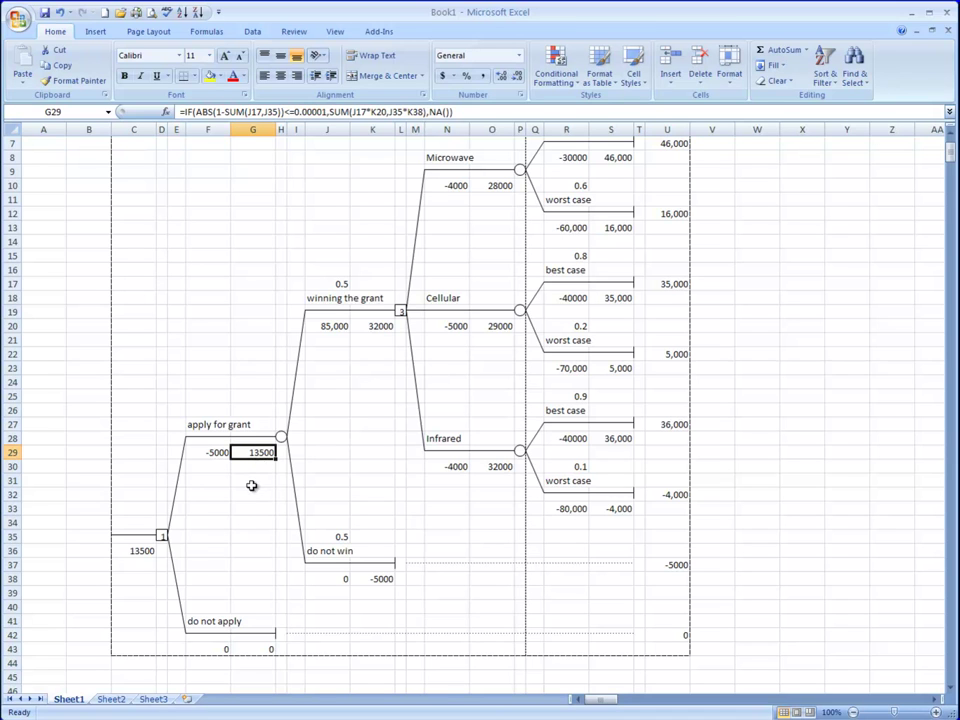
# Inspect the initial decision node's choice formula in D35 and the tree's overall expected value formula in C36
pyautogui.scroll(-1, 235, 495)
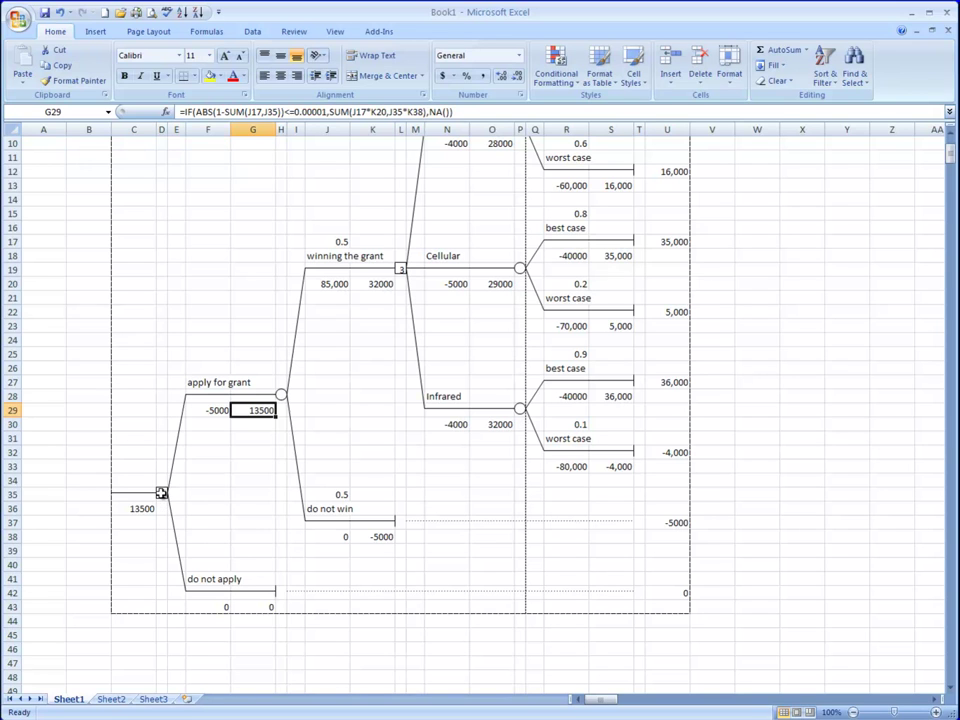
pyautogui.click(161, 492)
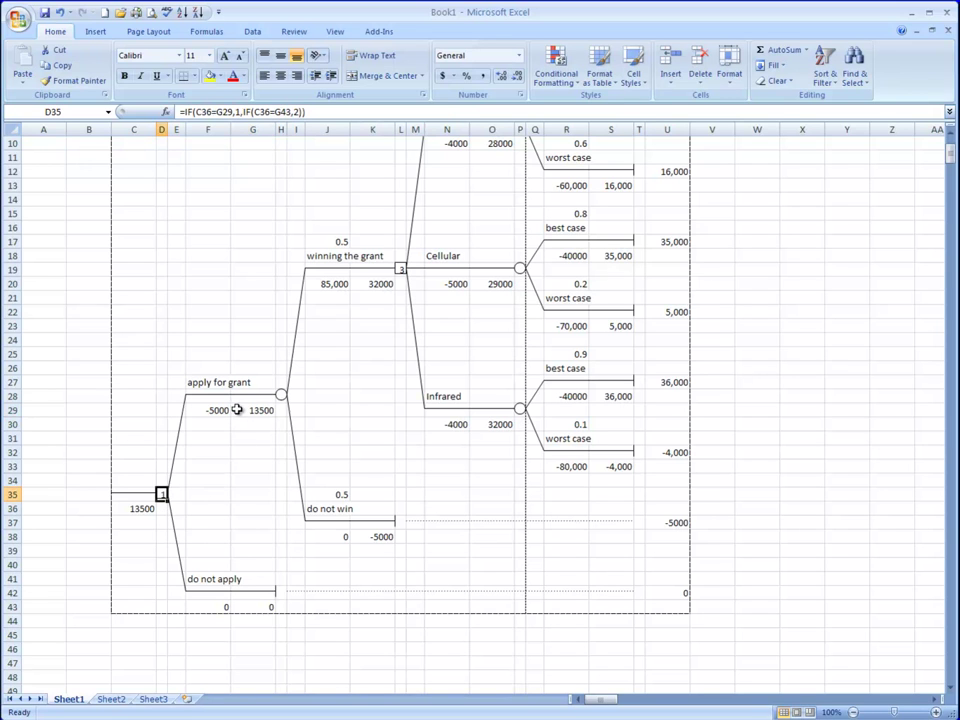
pyautogui.click(134, 510)
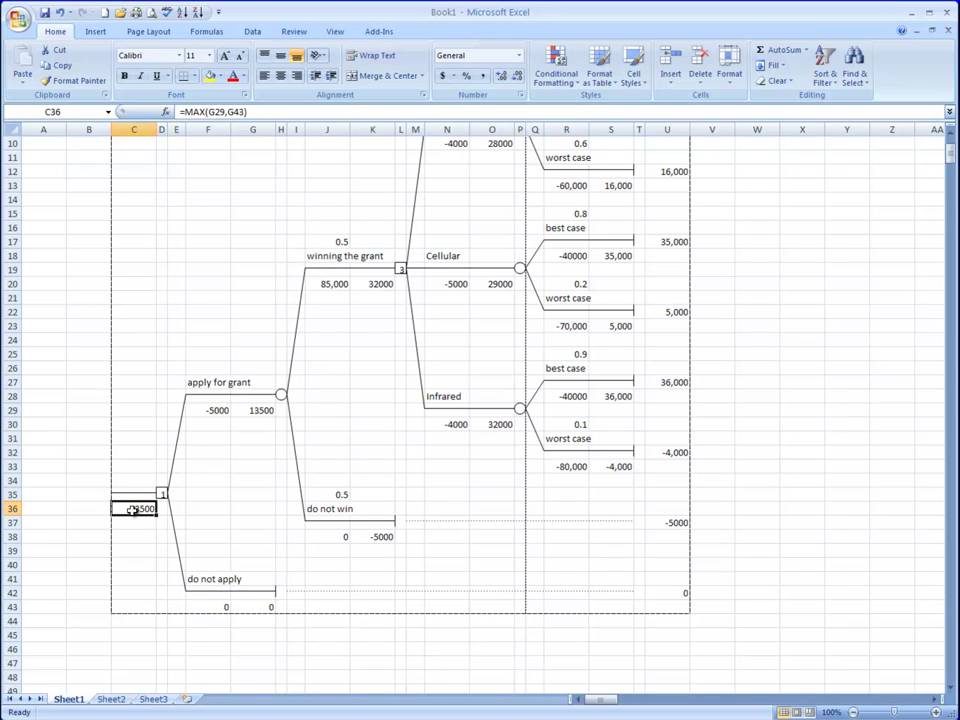